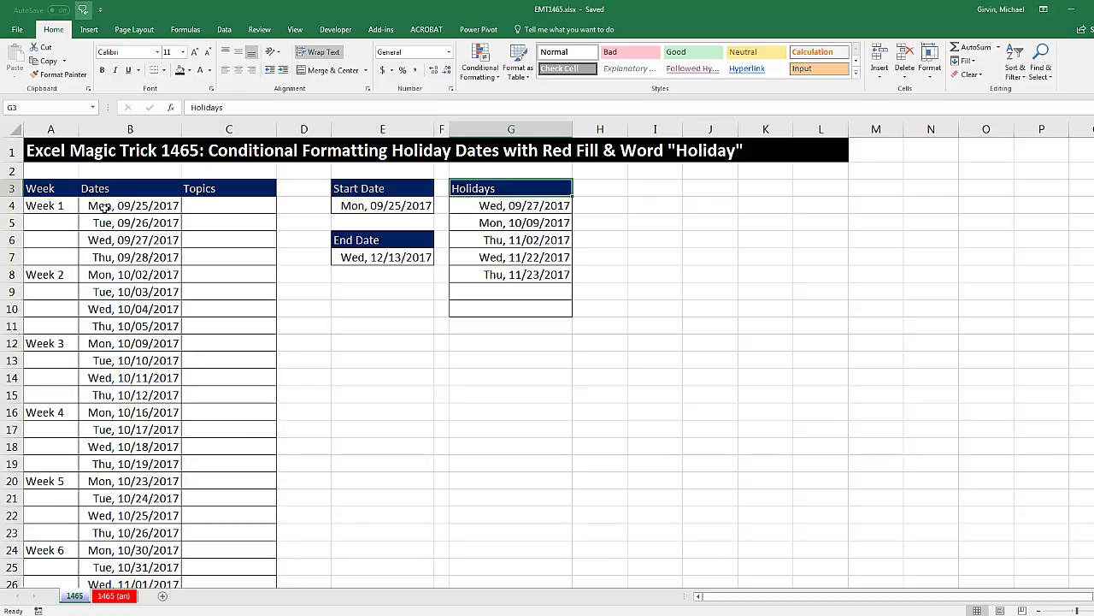
Step: Survey the schedule dates in column B and the holiday dates in column G, glancing at Conditional Formatting
drag(103, 207, 119, 357)
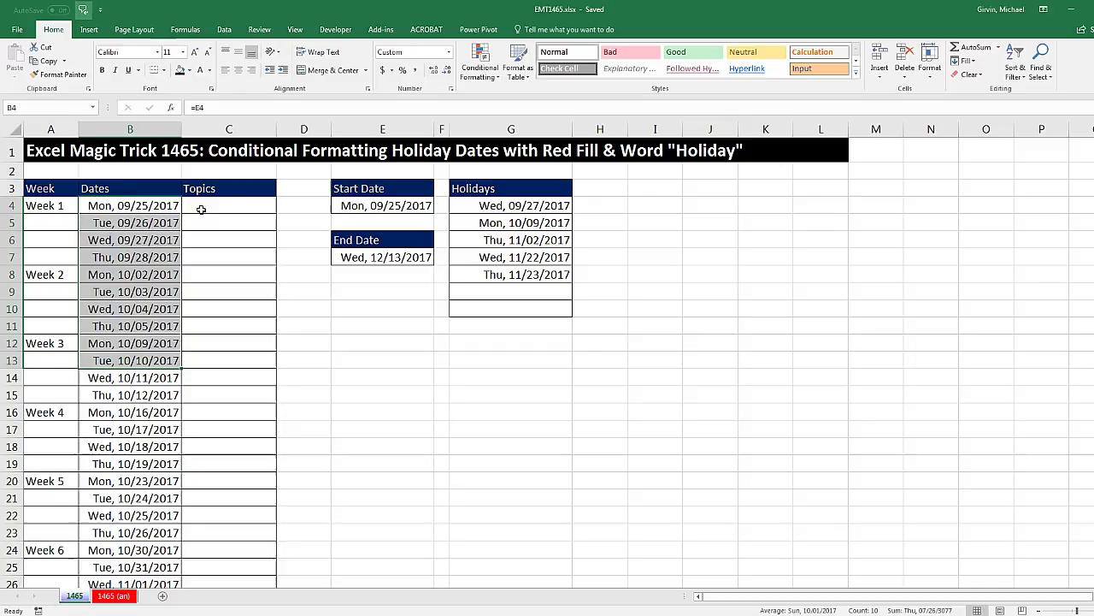
drag(480, 205, 501, 300)
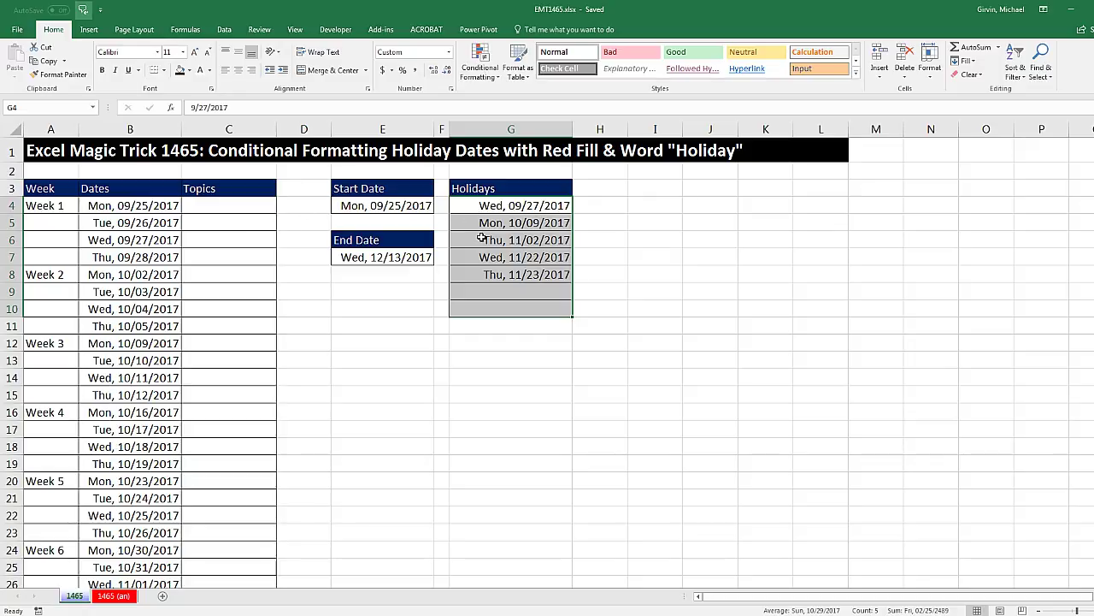
click(147, 240)
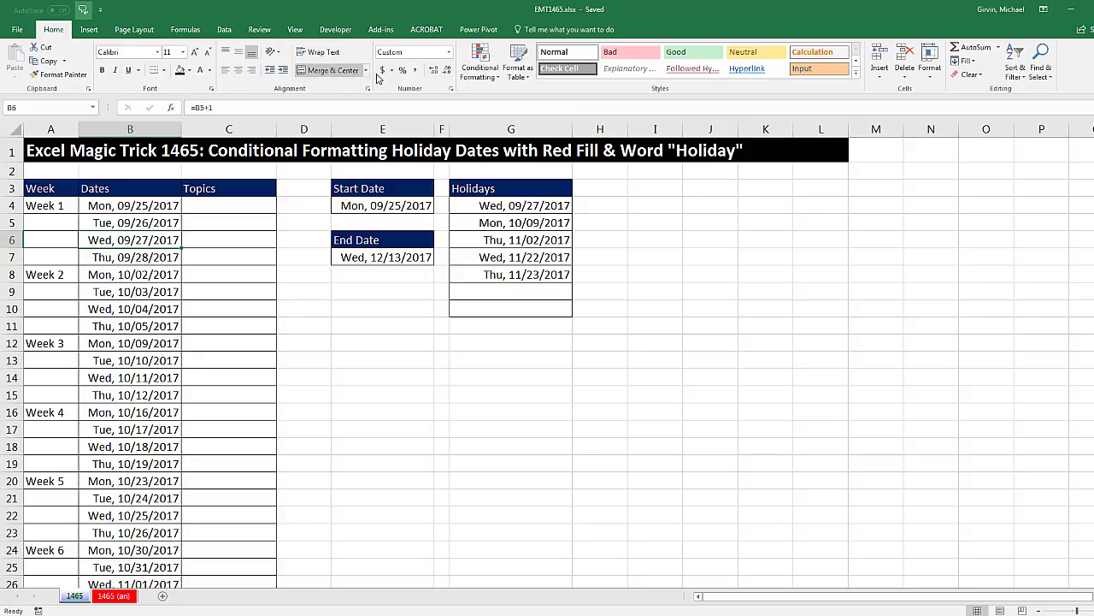
click(500, 79)
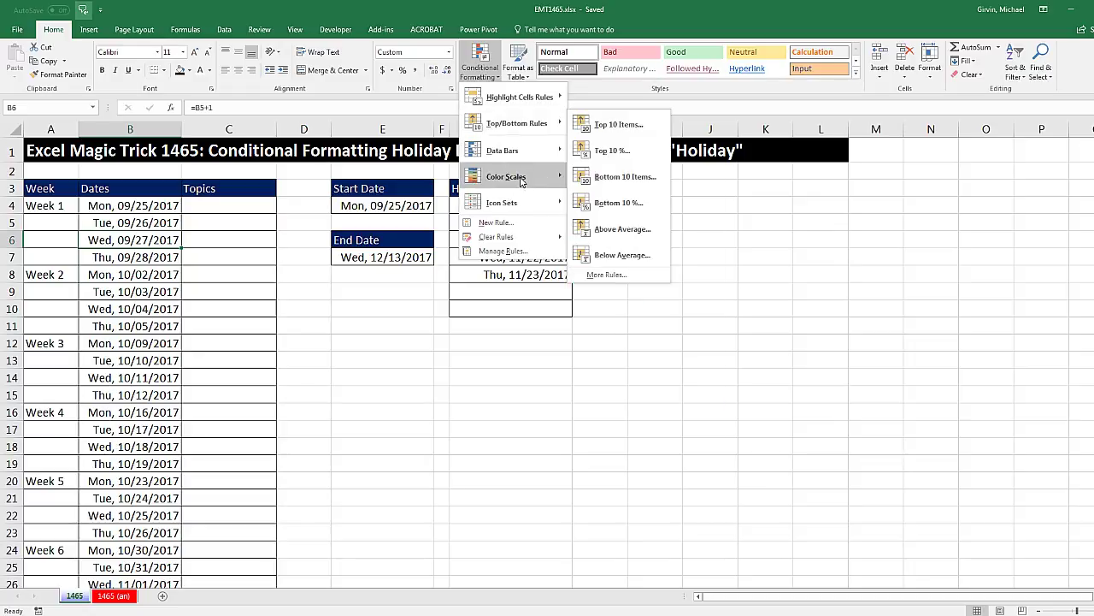
mouse_move(521, 181)
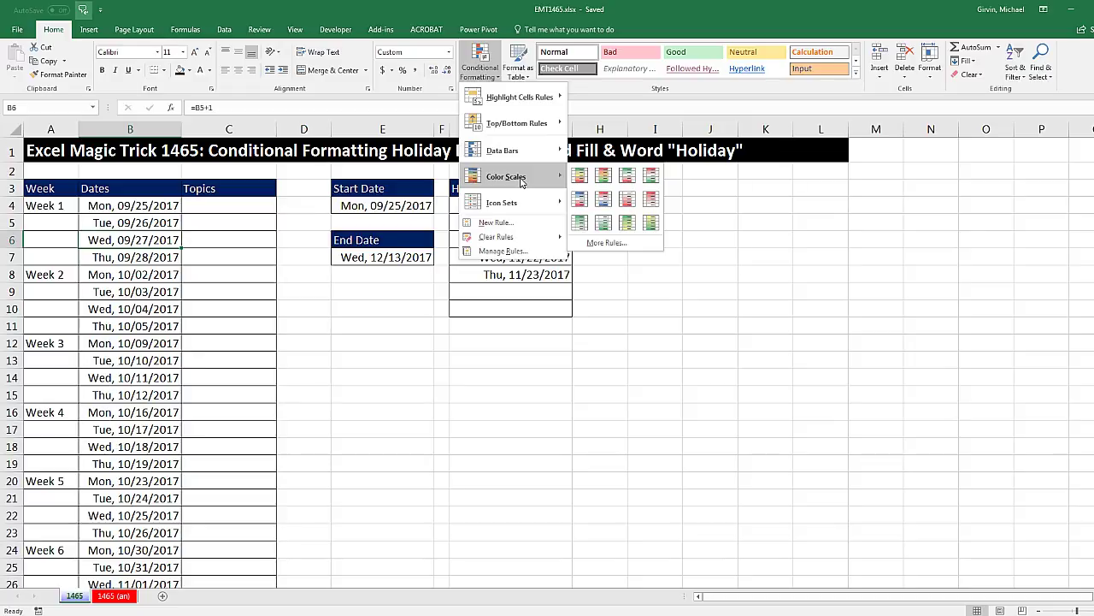
click(136, 242)
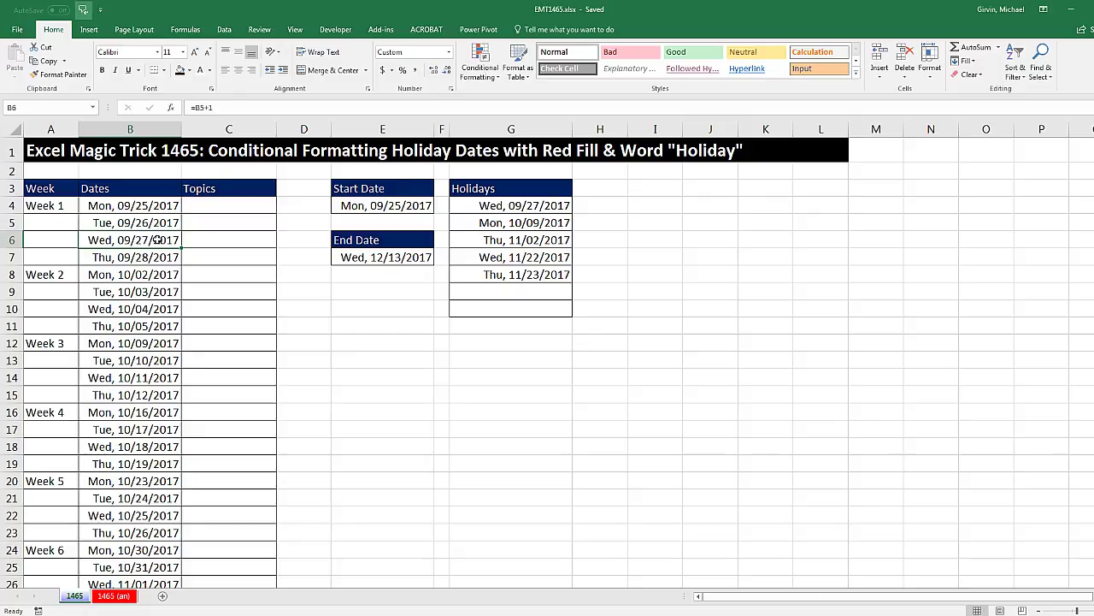
Step: Inspect the date formulas in B6 and B7, then select C4 beside the B4:B14 dates
click(138, 256)
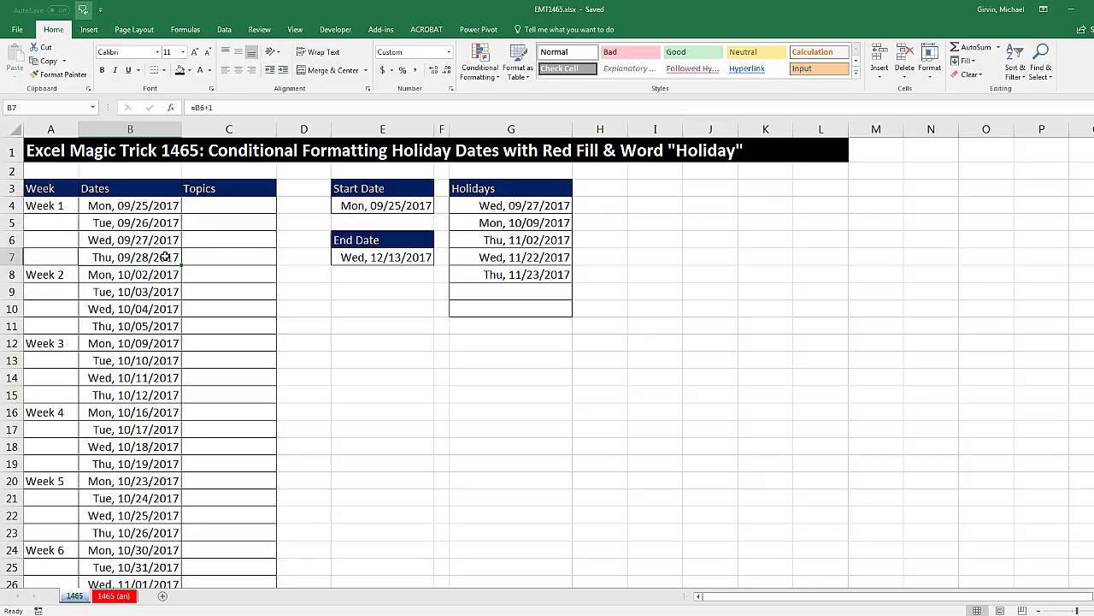
click(134, 239)
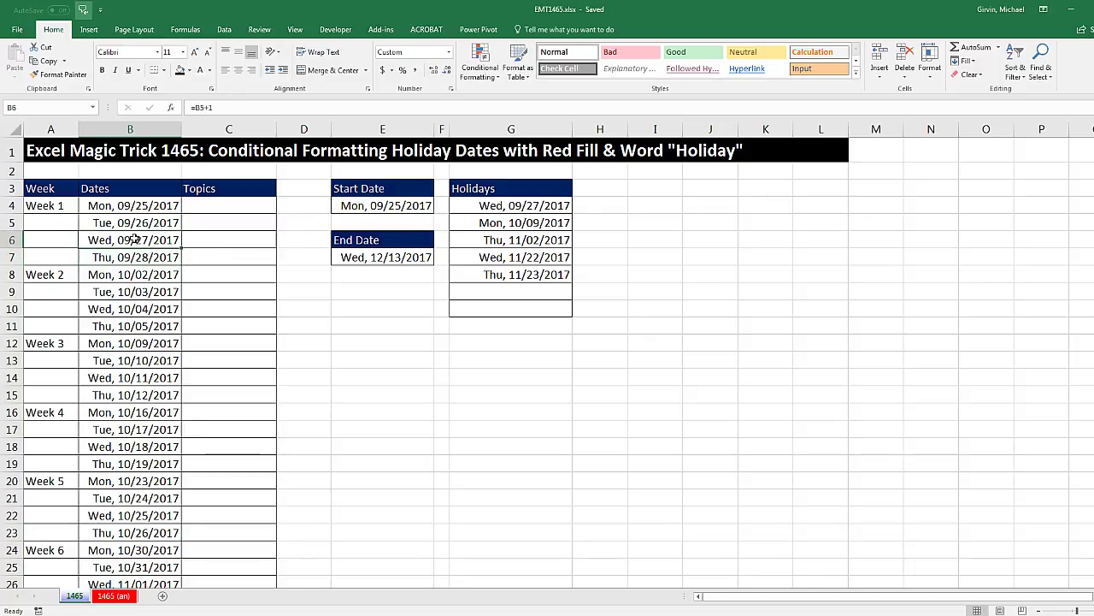
click(136, 257)
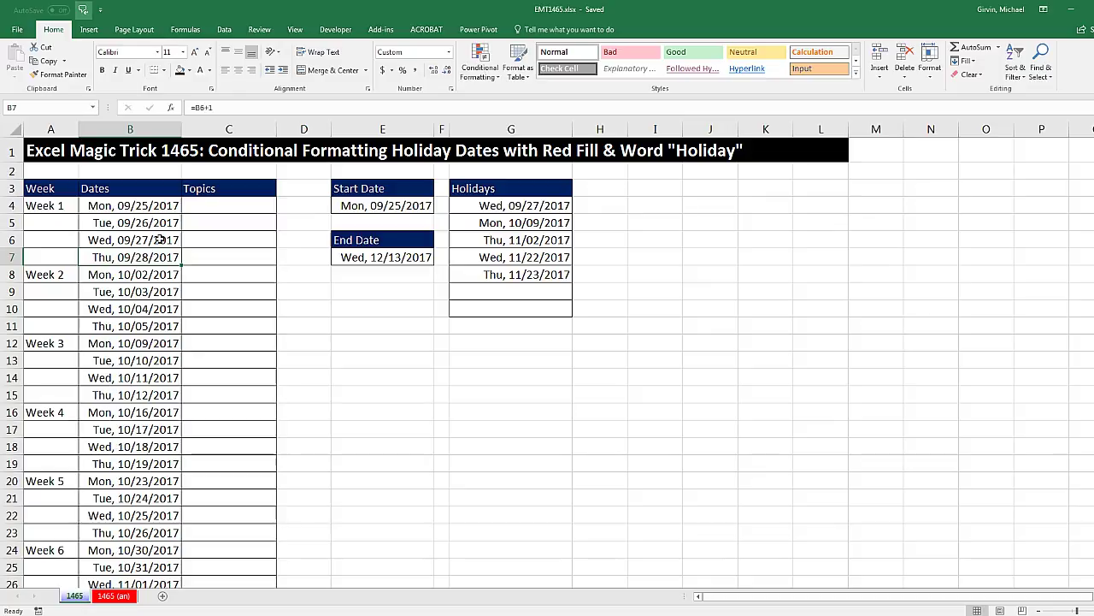
click(160, 239)
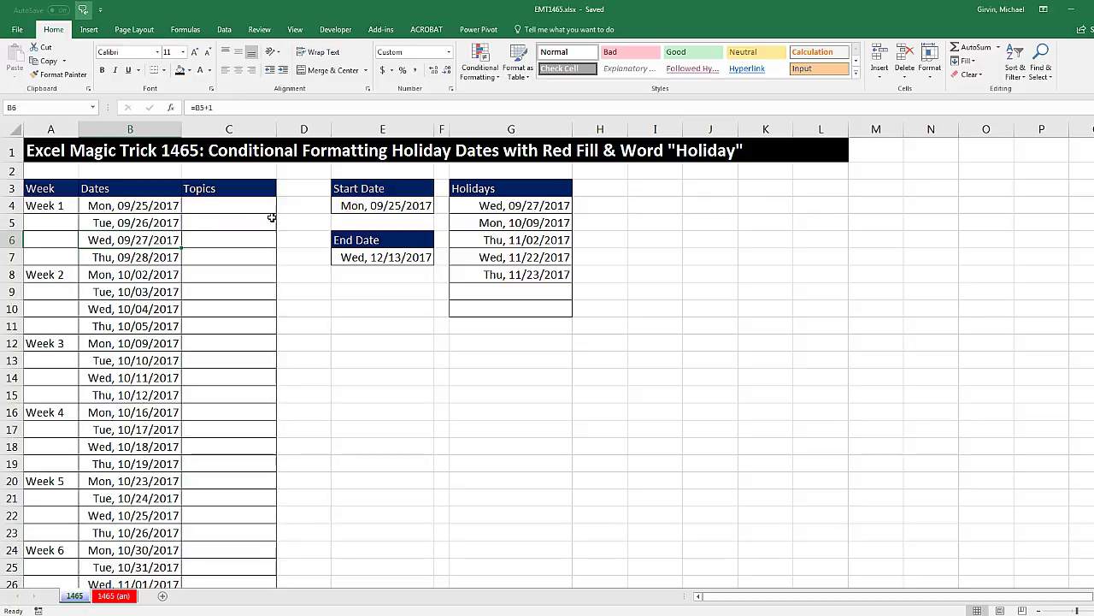
click(226, 208)
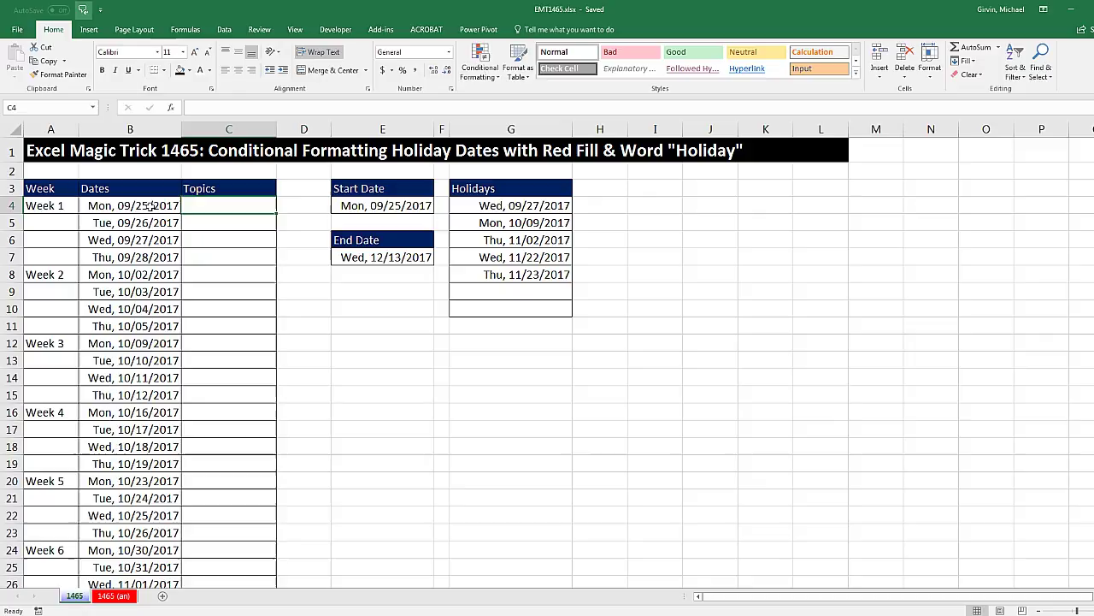
drag(150, 207, 150, 377)
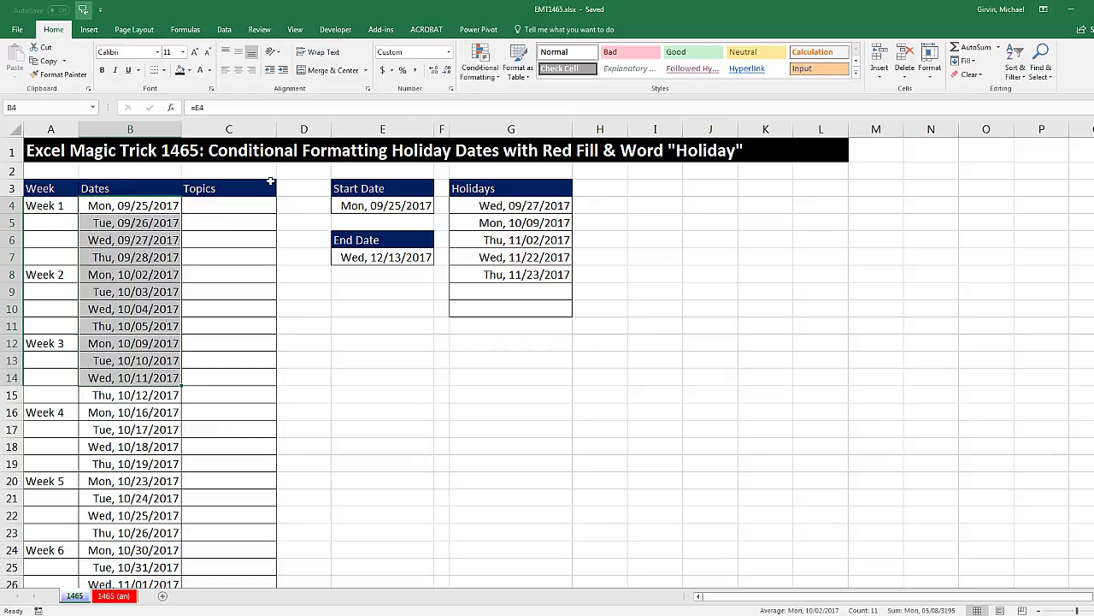
Step: Enter =MATCH(B4,$G$4:$G$10,0) in C4 to look up the date in the holiday list
click(216, 208)
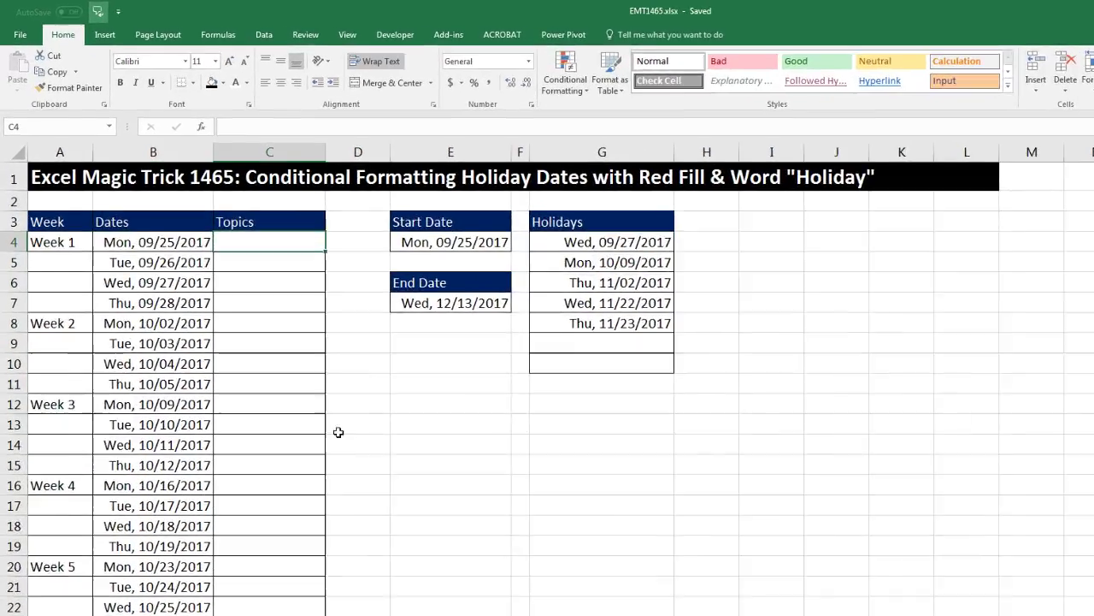
text(=mat)
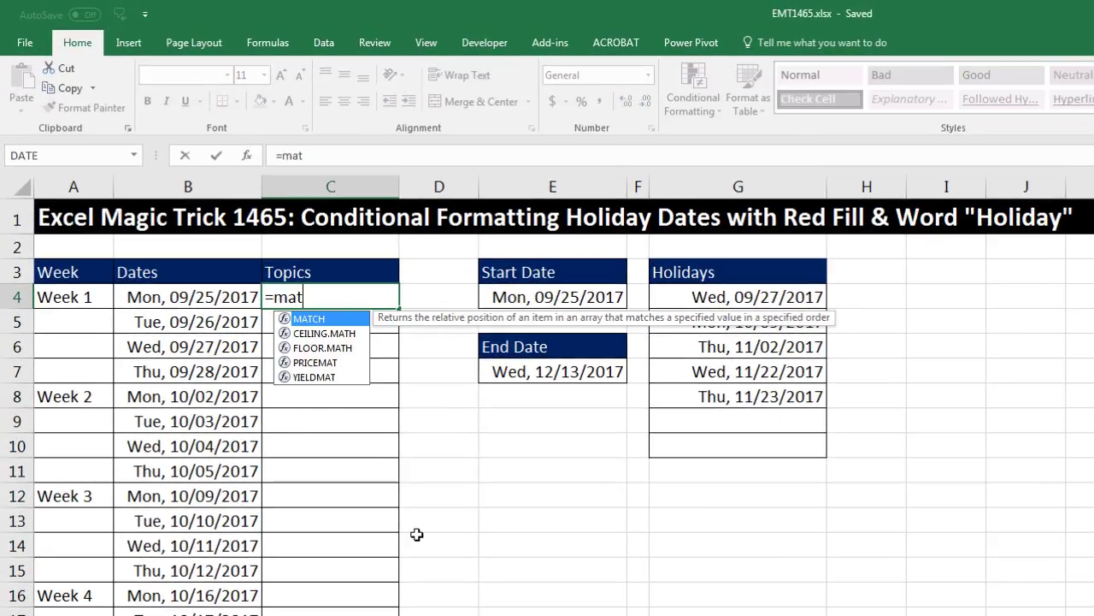
key(Tab)
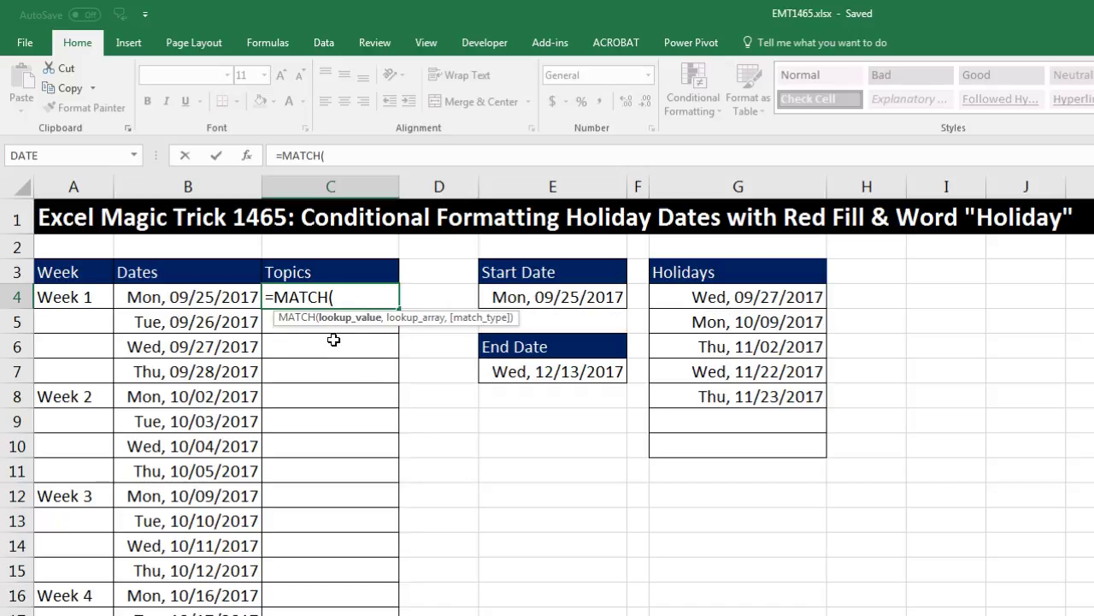
click(214, 296)
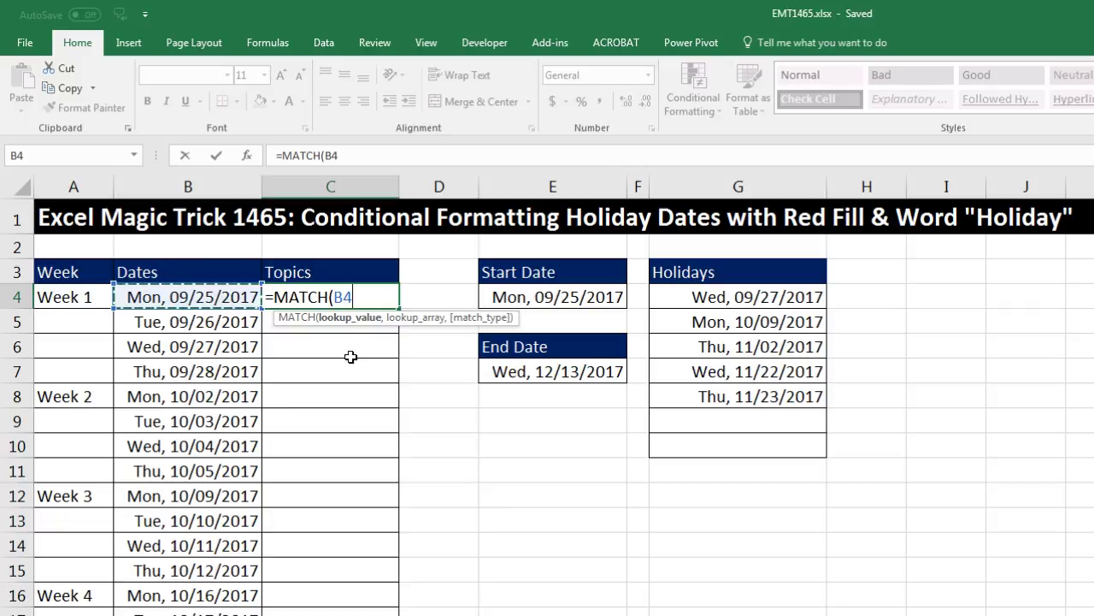
text(,)
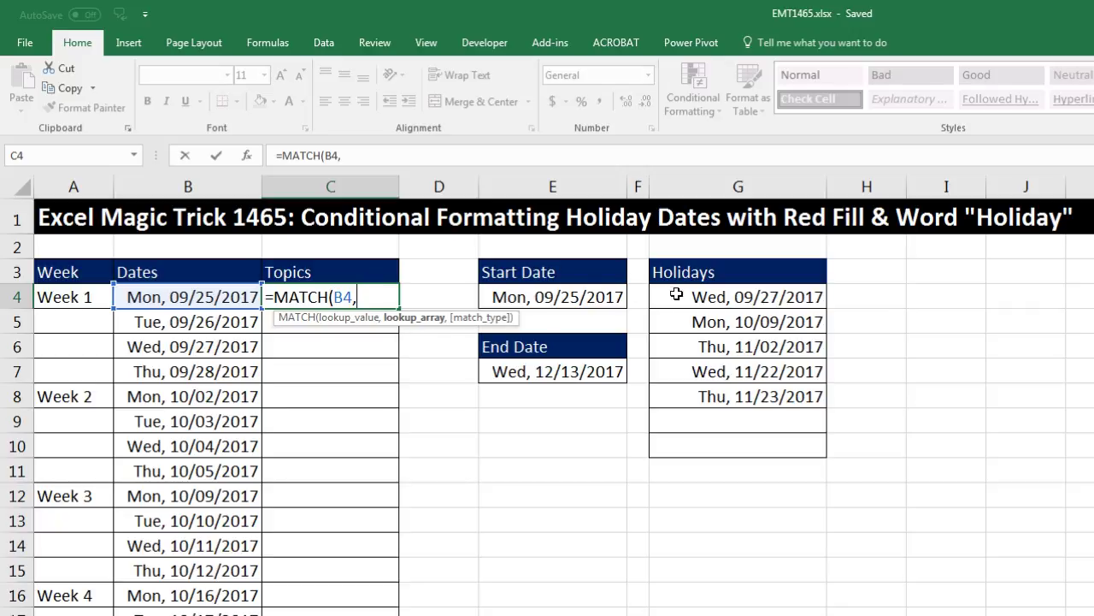
drag(675, 294, 693, 449)
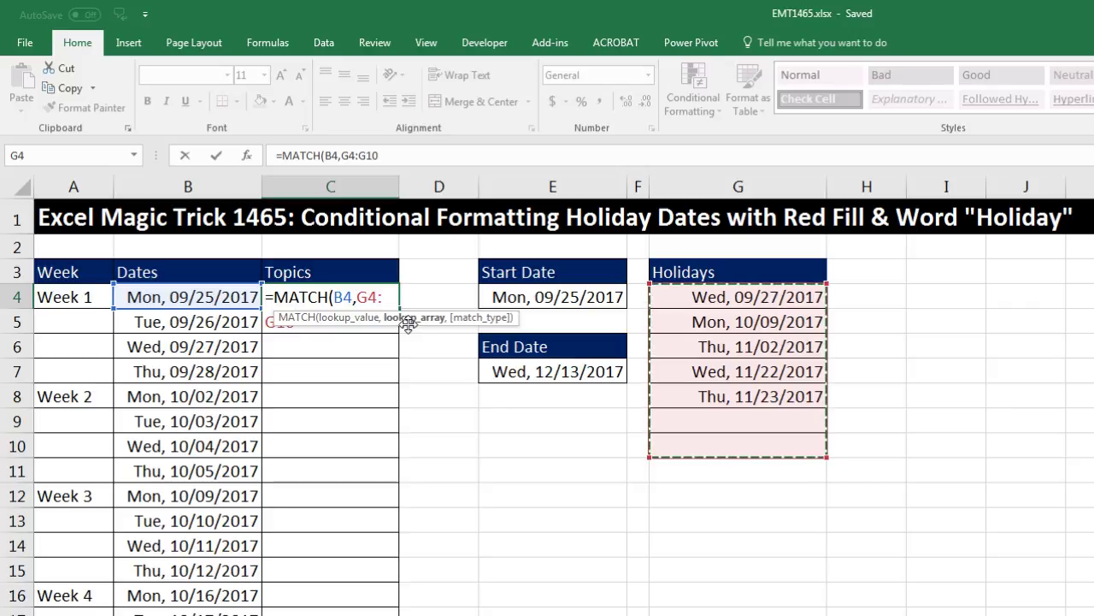
drag(407, 322, 354, 411)
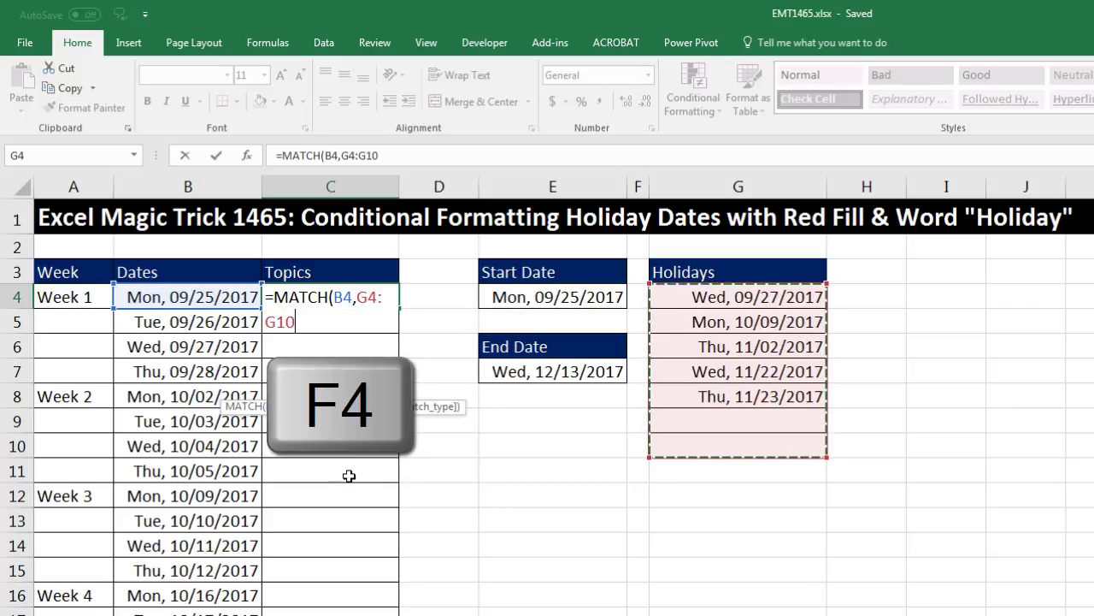
key(F4)
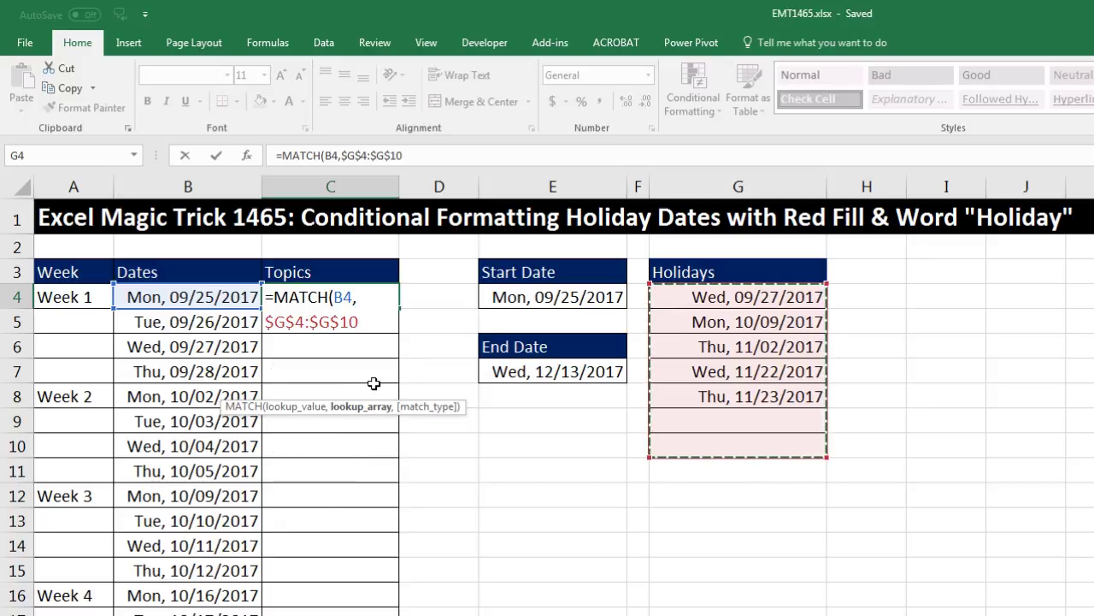
drag(451, 410, 412, 385)
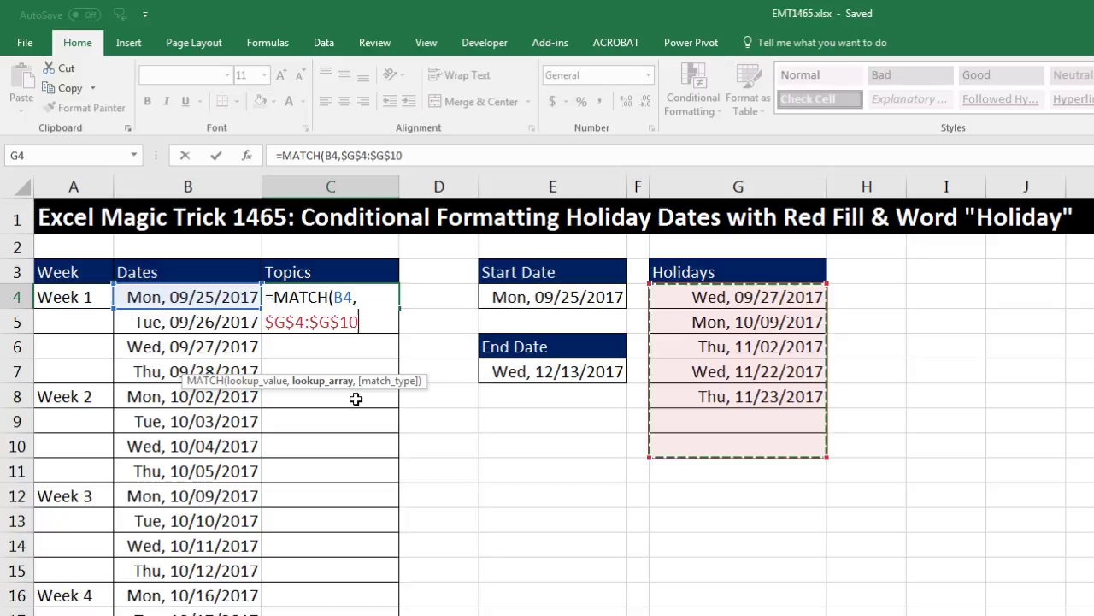
text(,0)
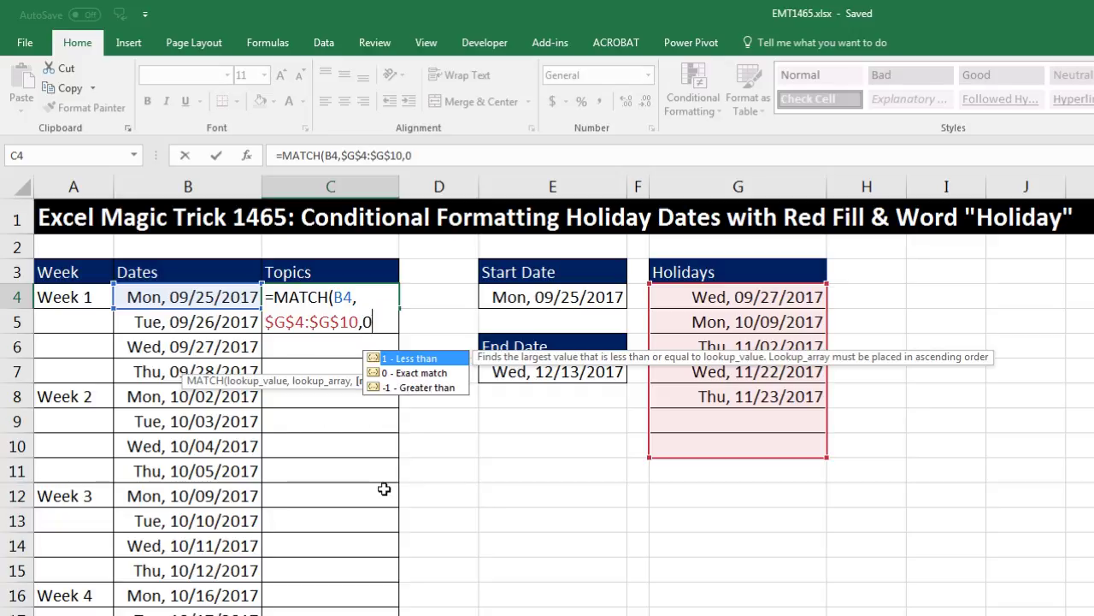
text())
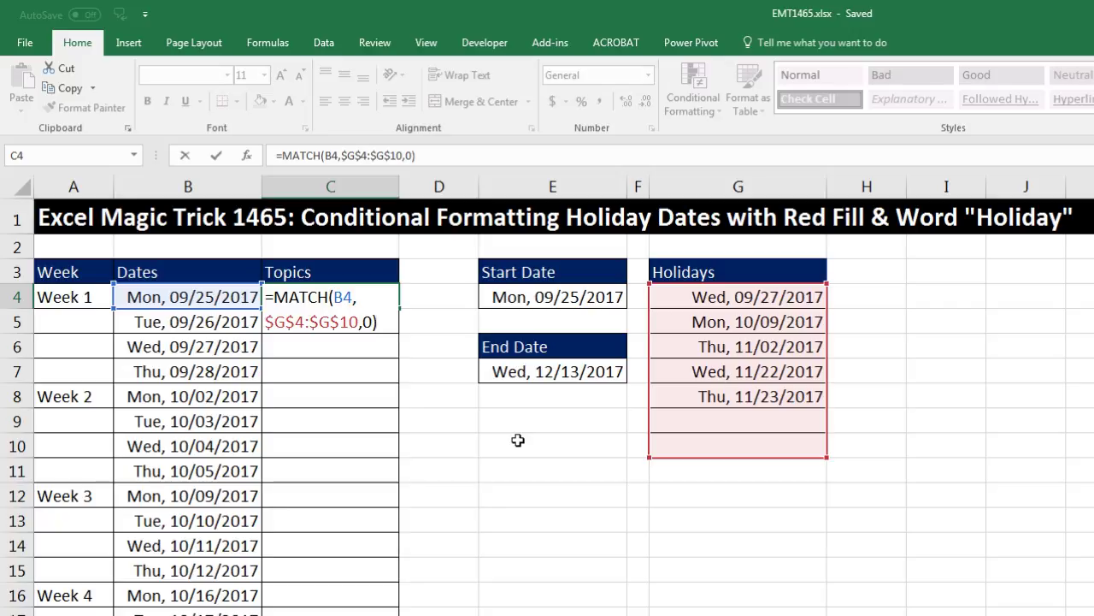
key(ctrl+Return)
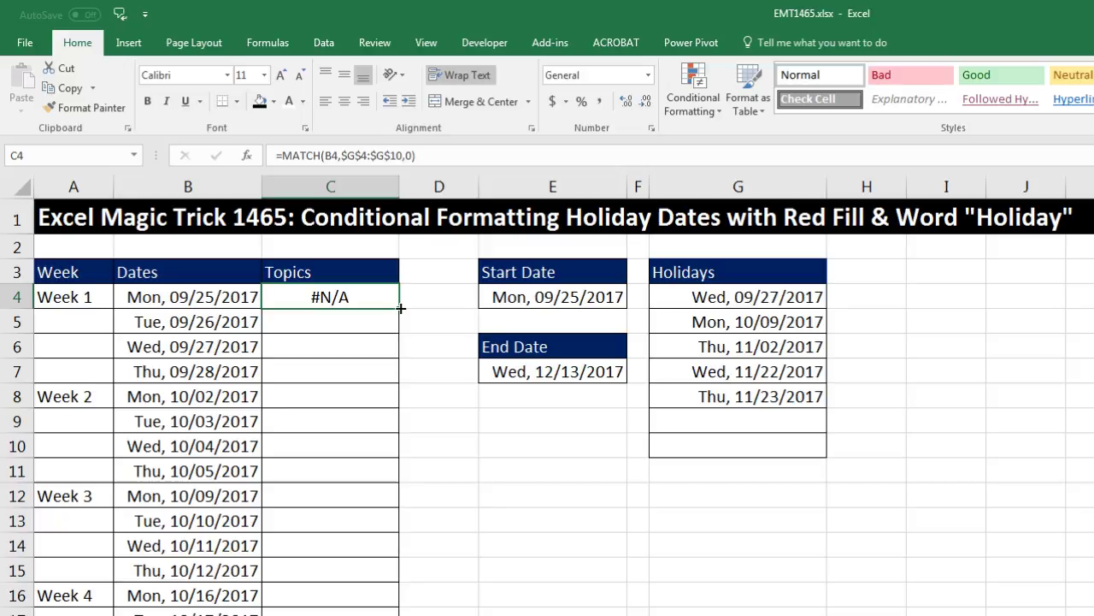
double_click(400, 308)
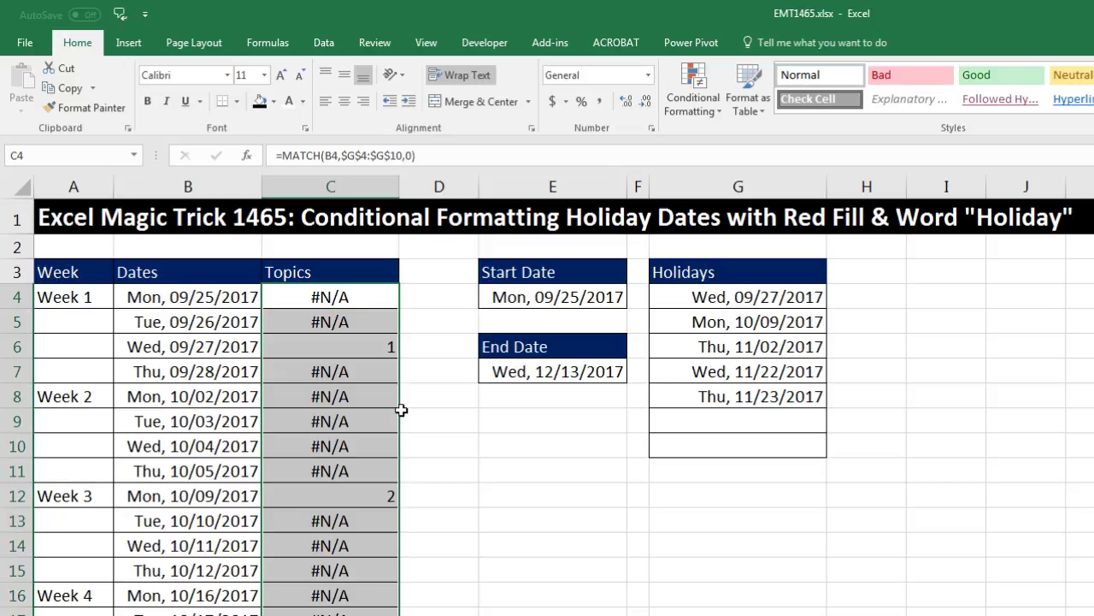
click(379, 305)
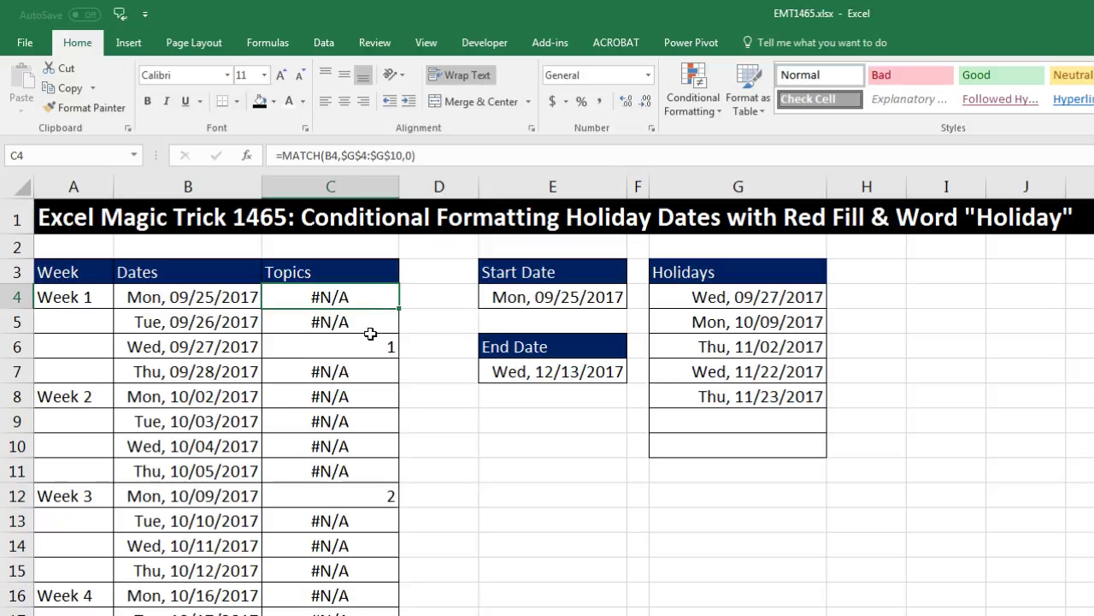
click(370, 332)
click(370, 348)
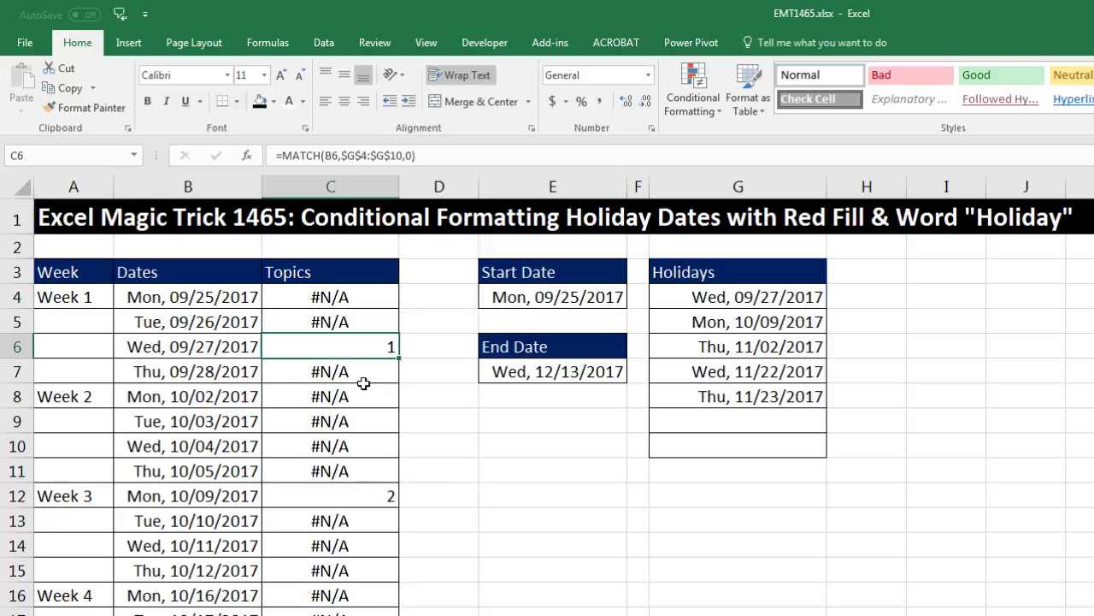
click(358, 499)
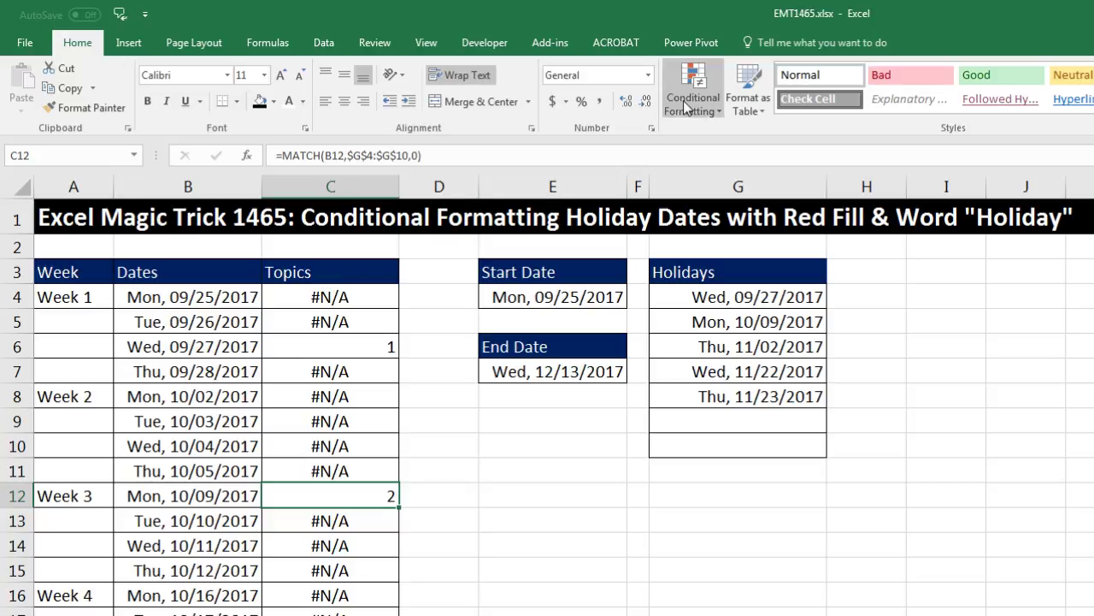
click(346, 298)
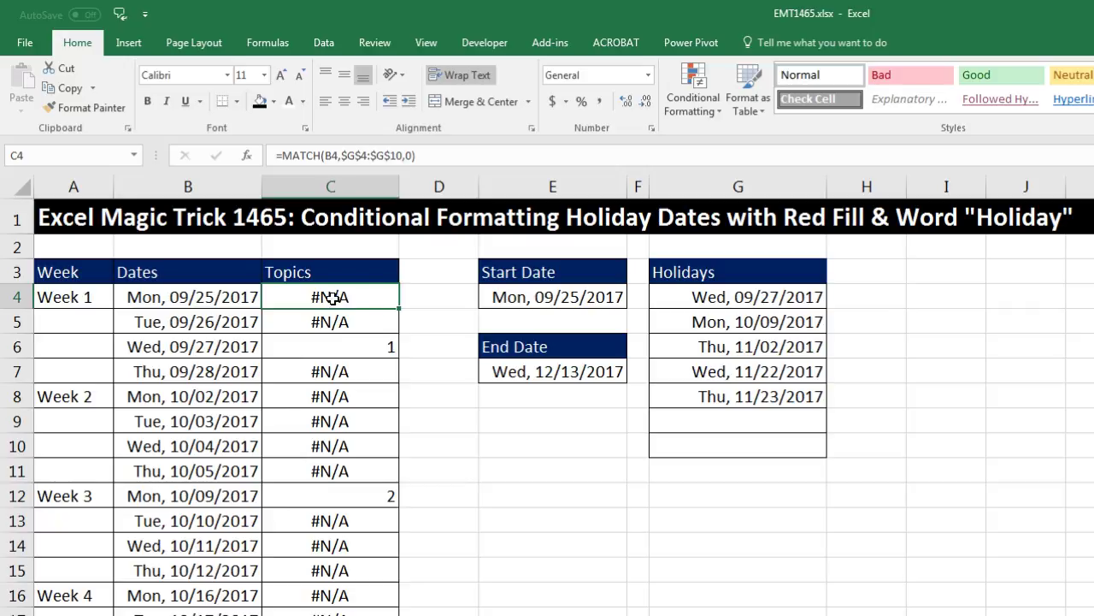
click(353, 347)
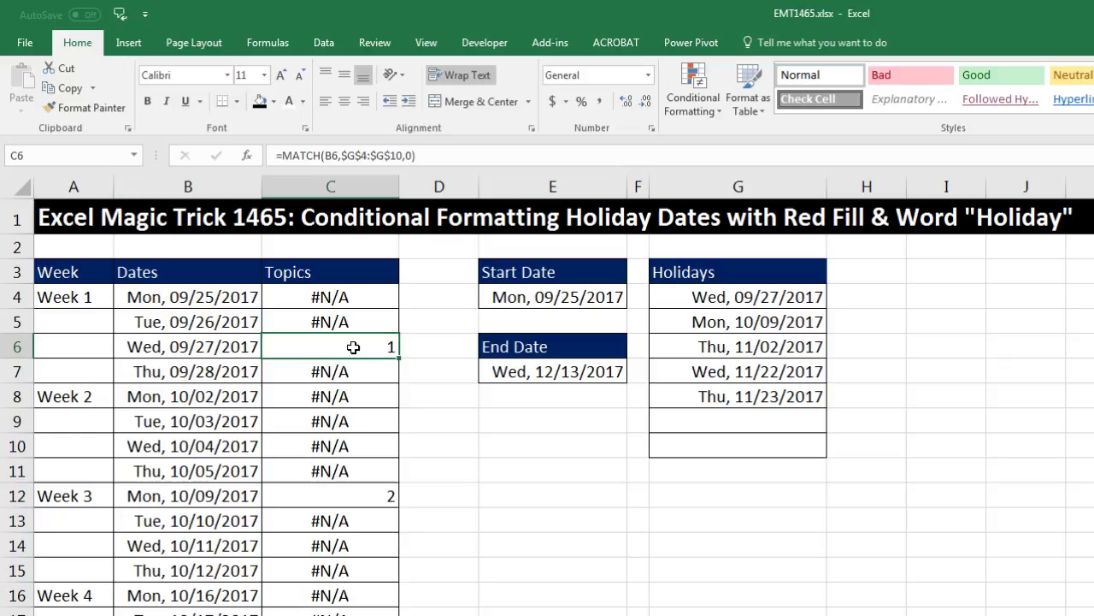
click(365, 493)
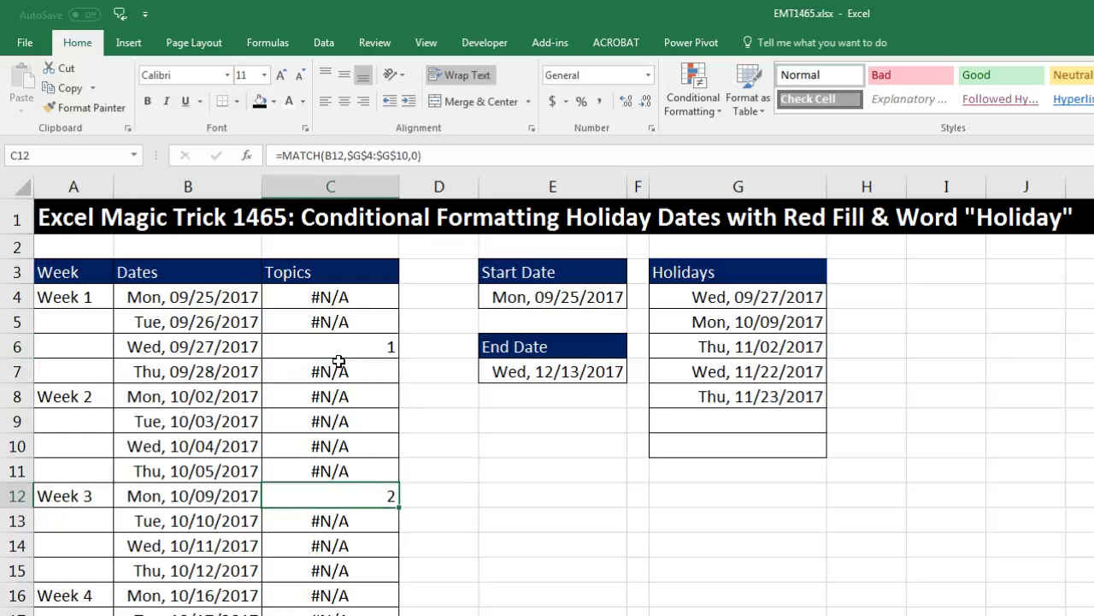
click(354, 297)
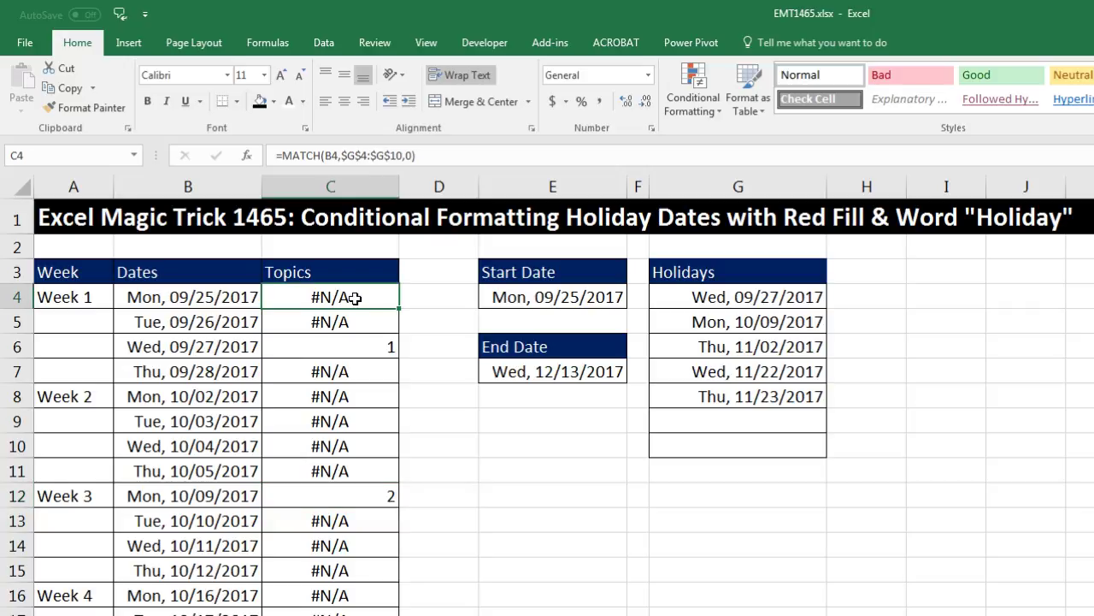
Step: Copy the =MATCH(B4,$G$4:$G$10,0) formula text from C4 without changing the cell
key(F2)
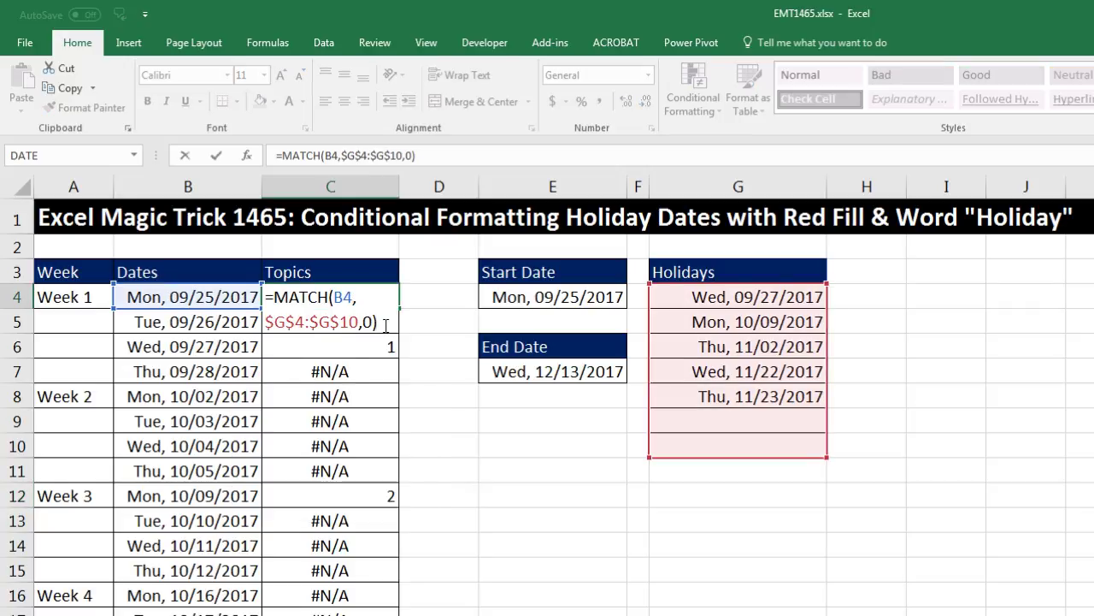
drag(386, 325, 266, 295)
key(ctrl+c)
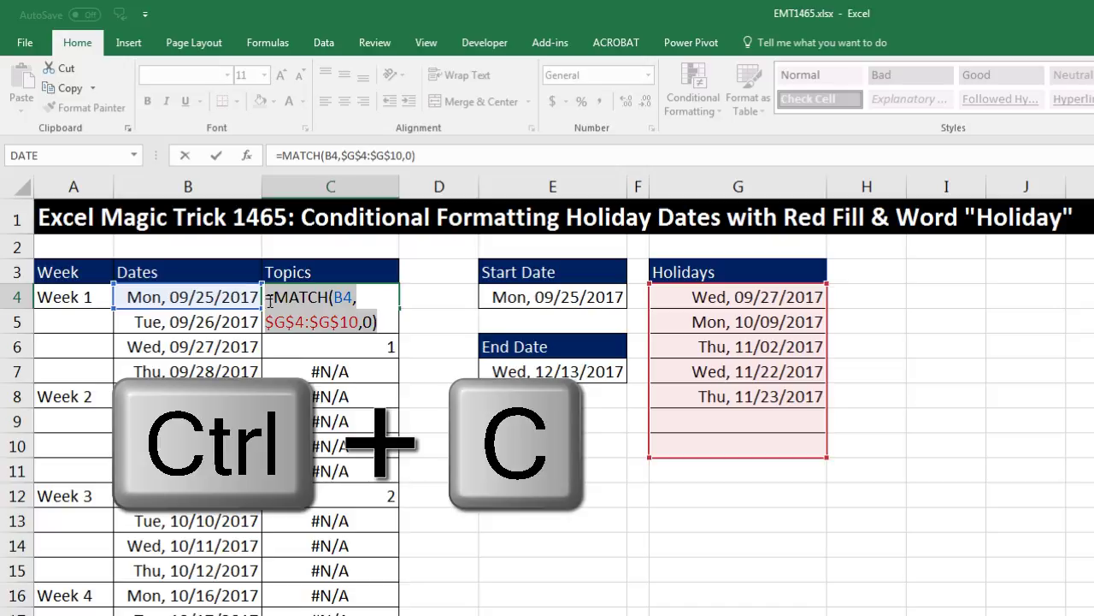
key(Escape)
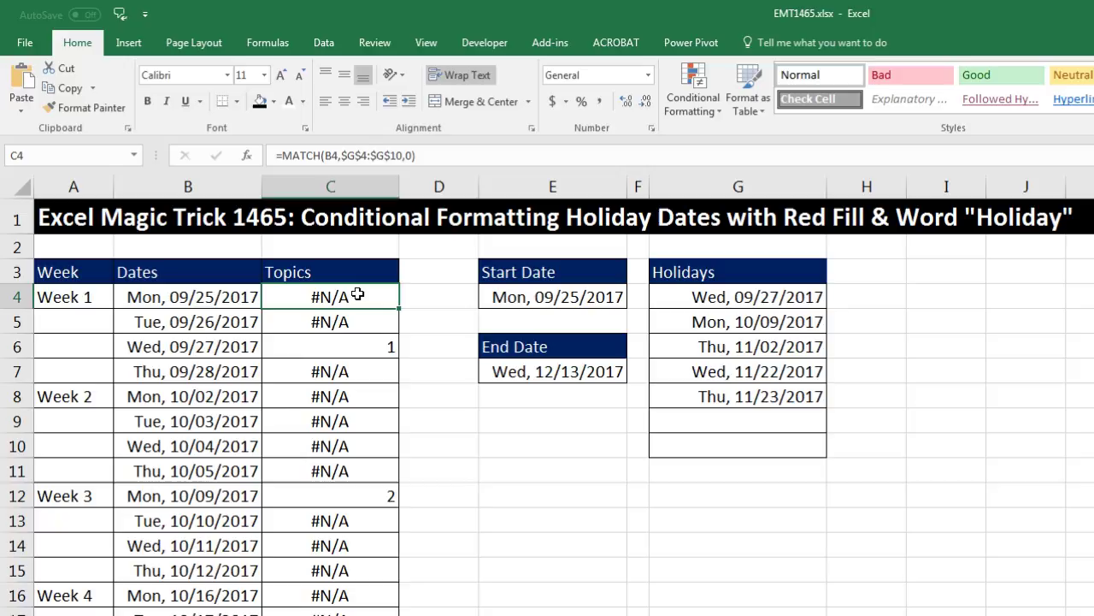
Step: Select the schedule dates from B4 down to B50, returning the view to the top
click(171, 305)
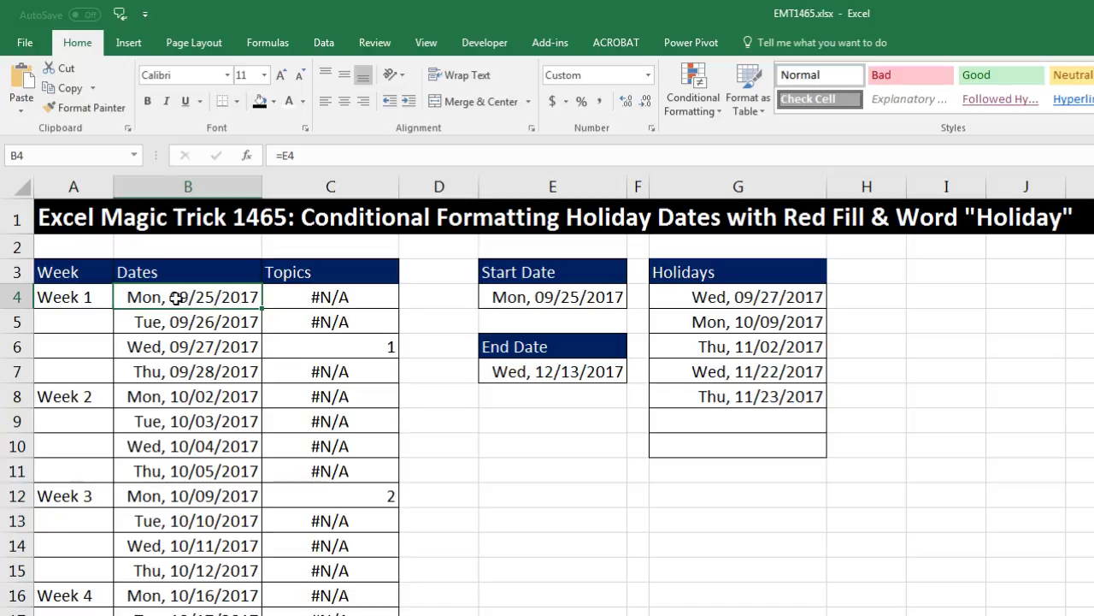
key(ctrl+shift+Down)
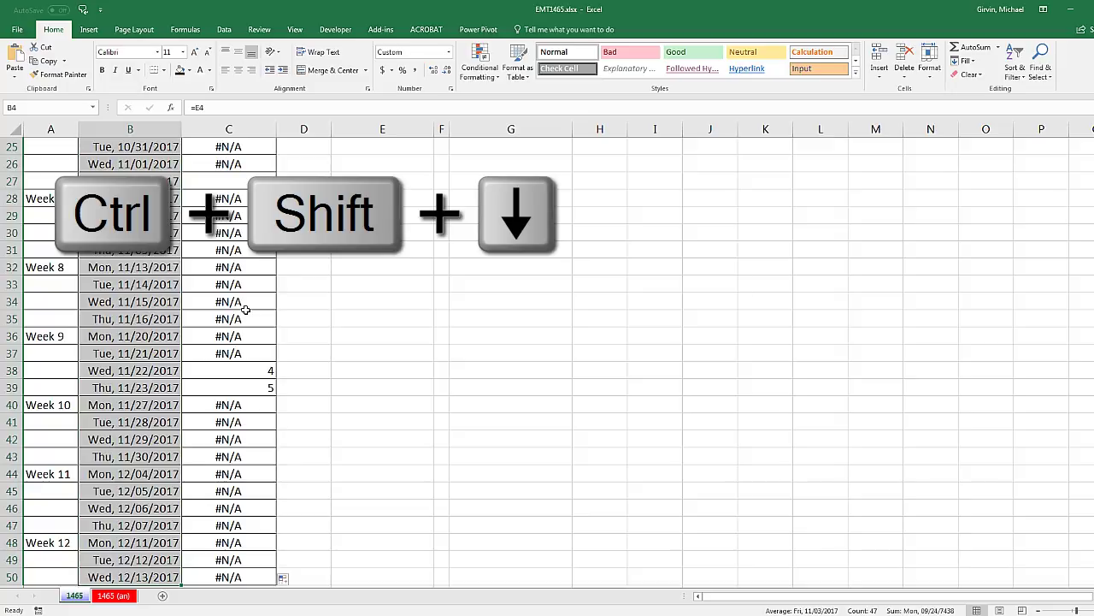
key(ctrl+BackSpace)
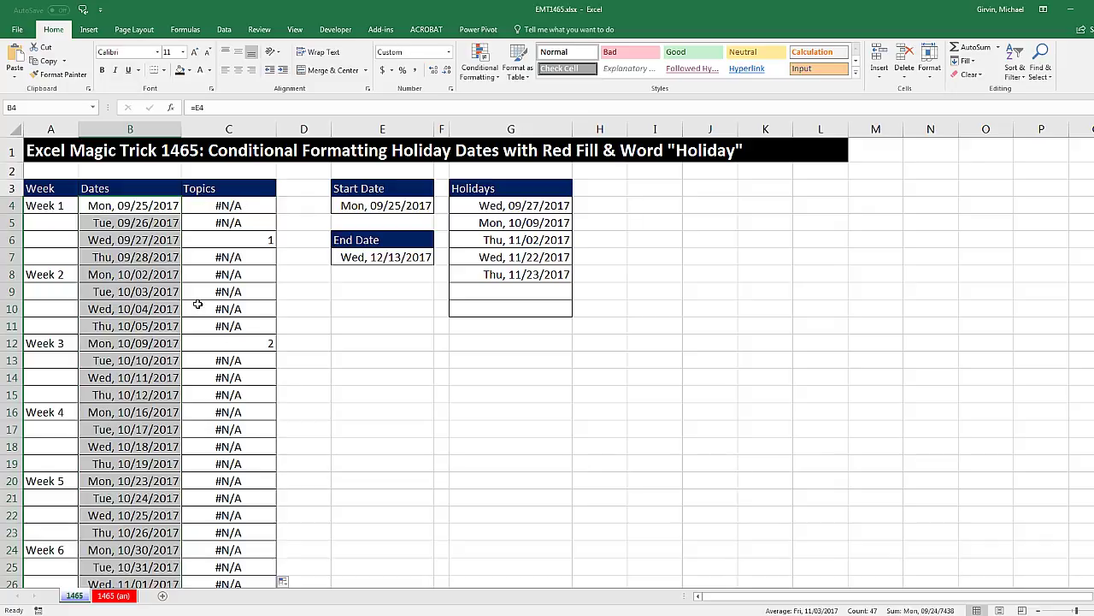
Step: Open a New Formatting Rule window from Conditional Formatting, then cancel it
click(497, 78)
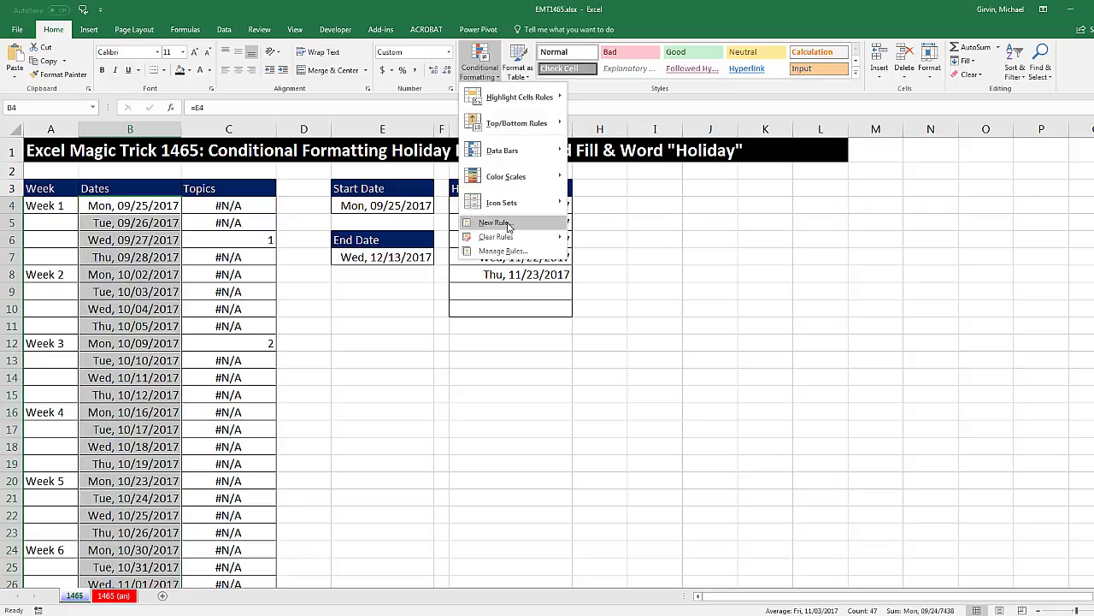
click(480, 224)
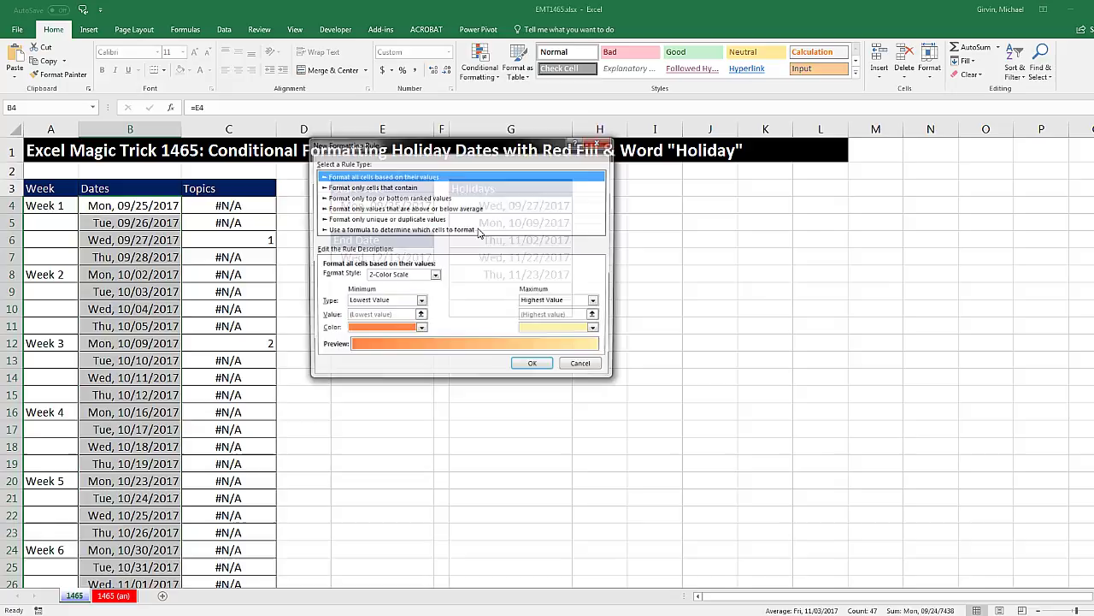
drag(464, 166, 443, 212)
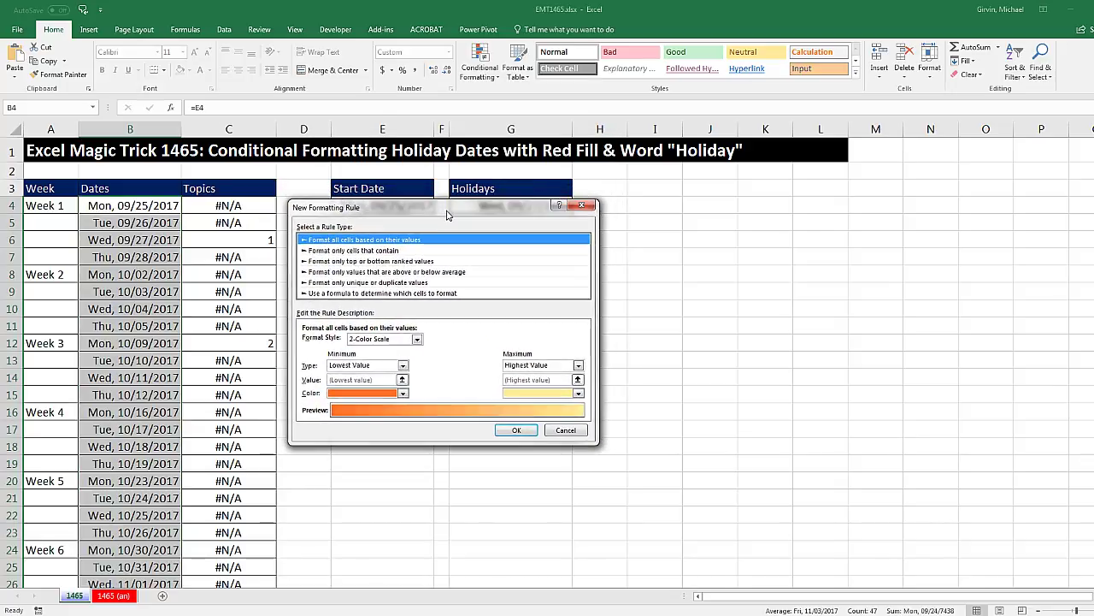
key(Escape)
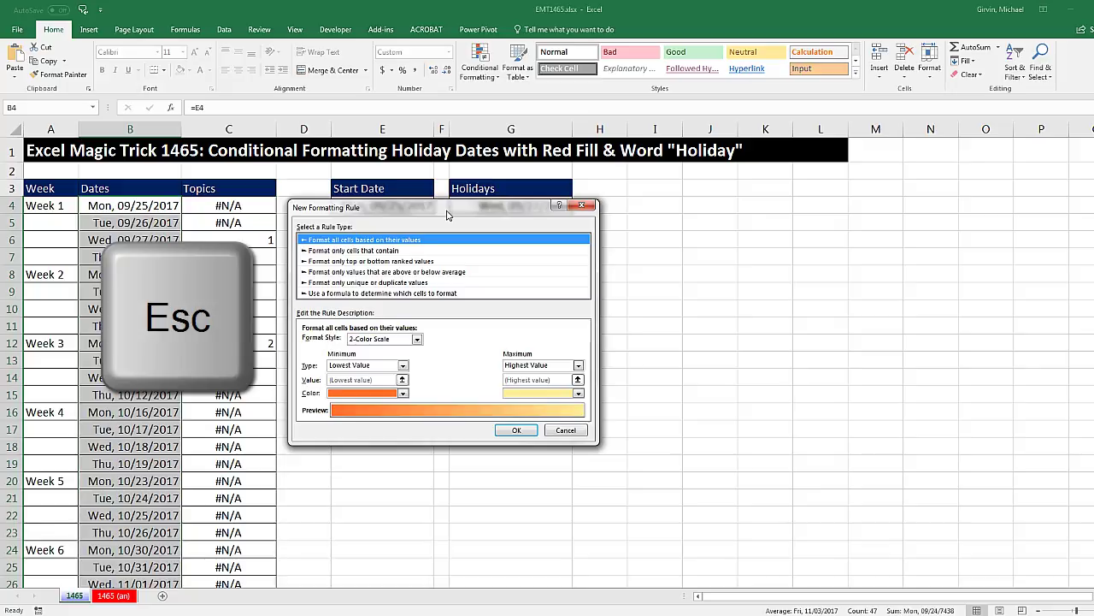
key(Escape)
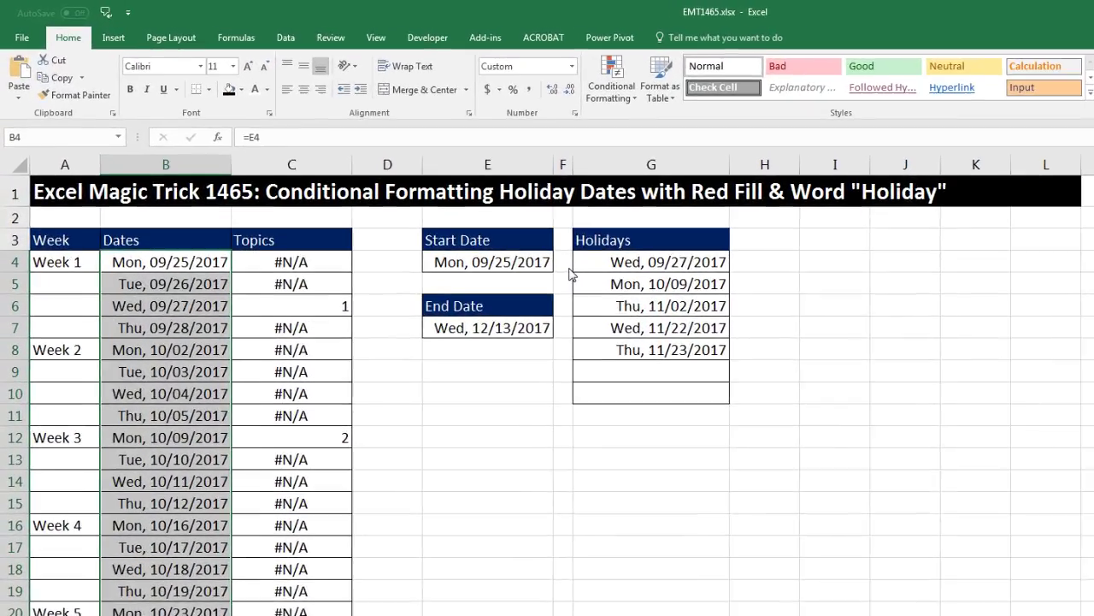
Step: Create a formula-based rule via Alt, H, L, N with condition =MATCH(B4,$G$4:$G$10,0)
key(alt)
key(h)
key(l)
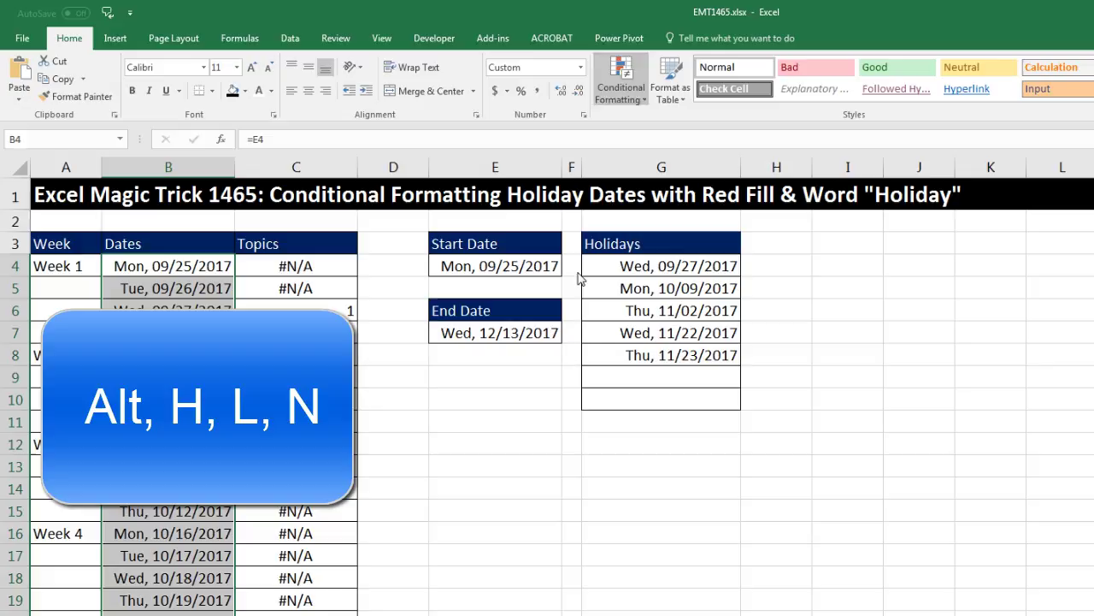
key(n)
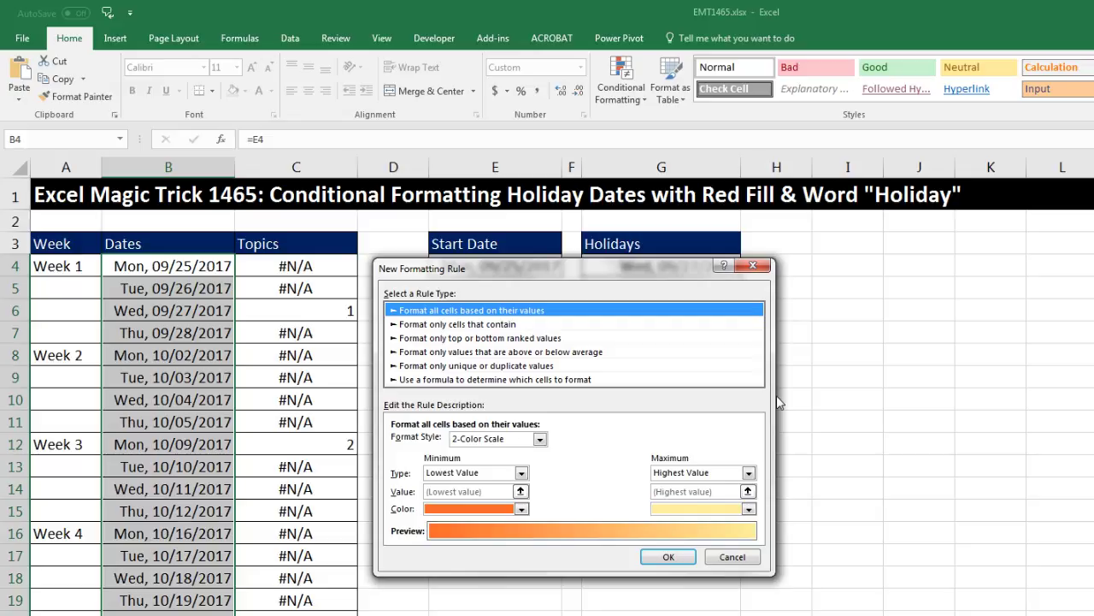
key(Page_Down)
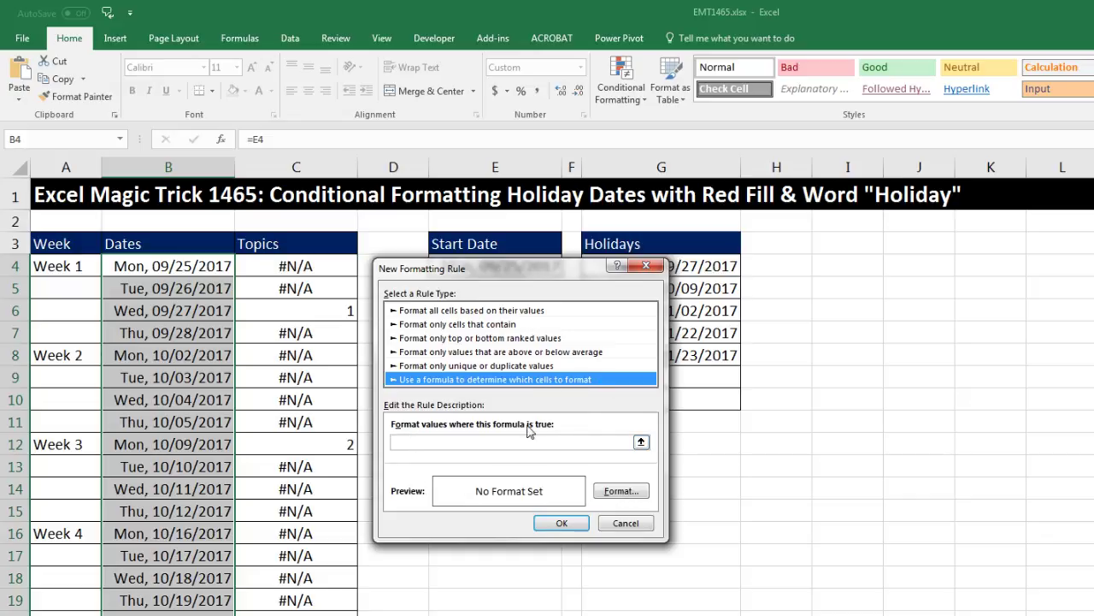
key(Tab)
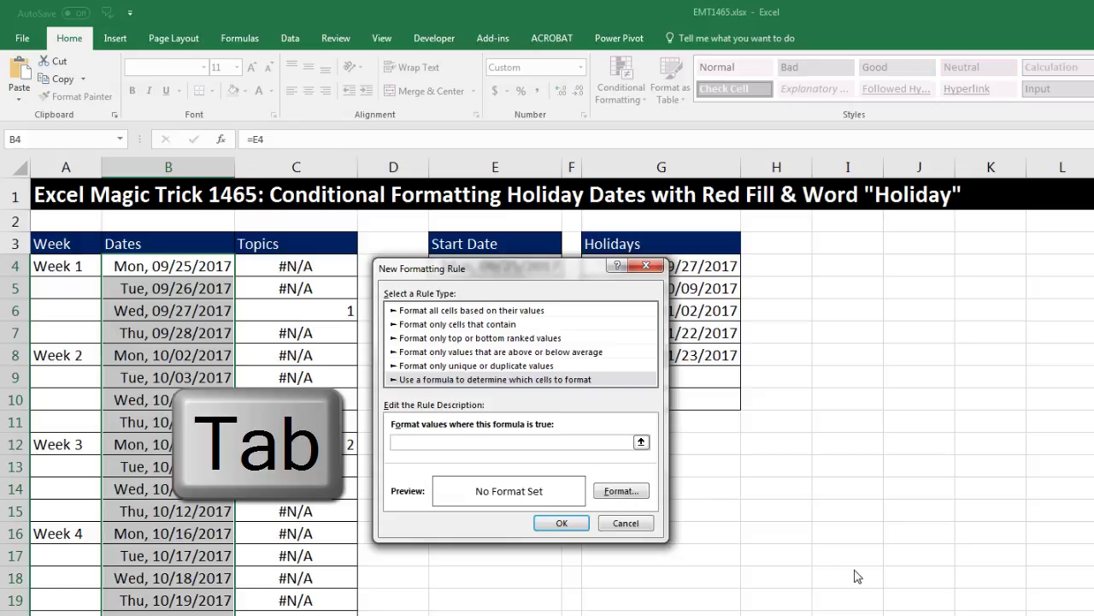
key(ctrl+v)
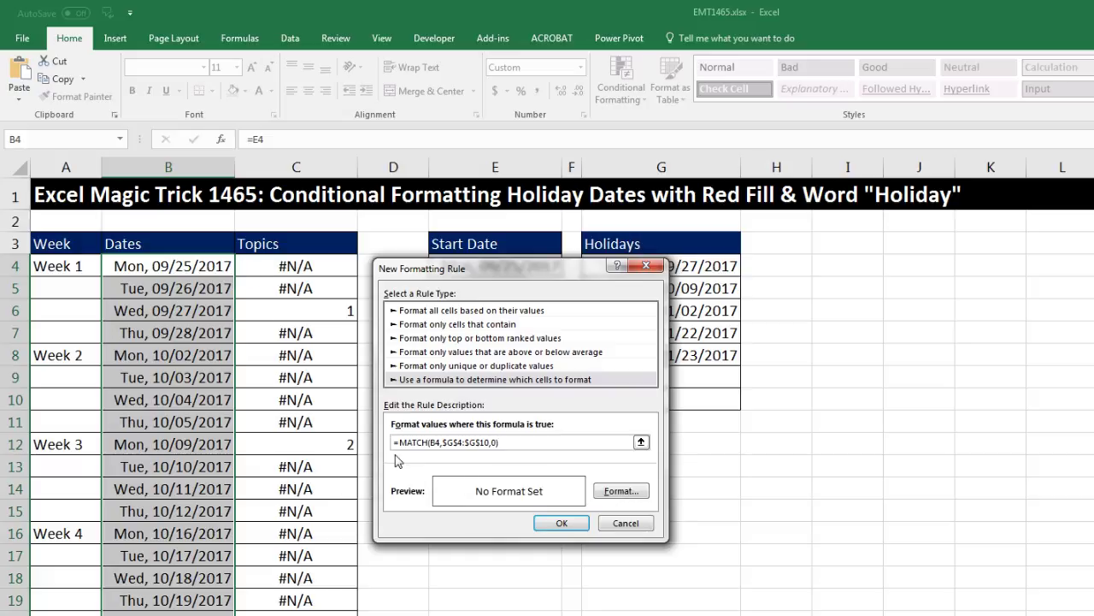
Step: Set the rule's format to a red fill with white font colour
click(617, 494)
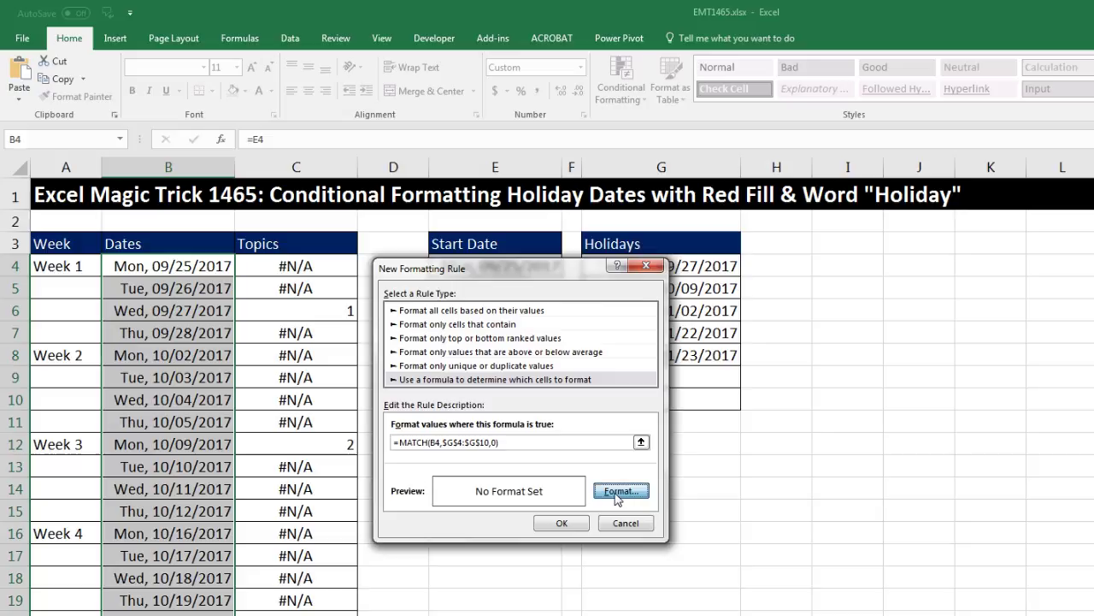
click(531, 237)
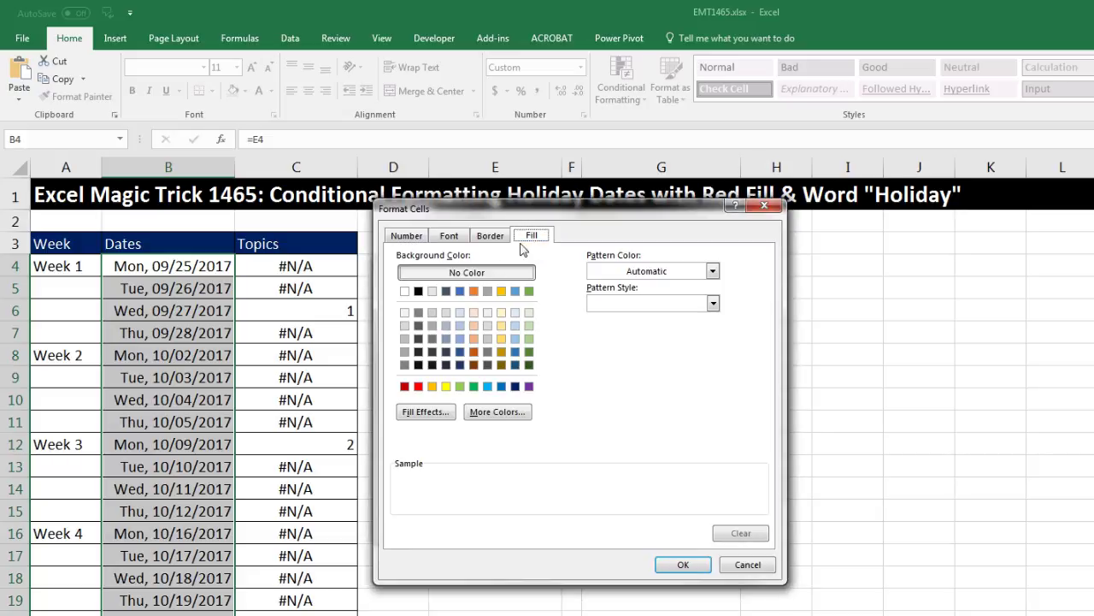
click(418, 386)
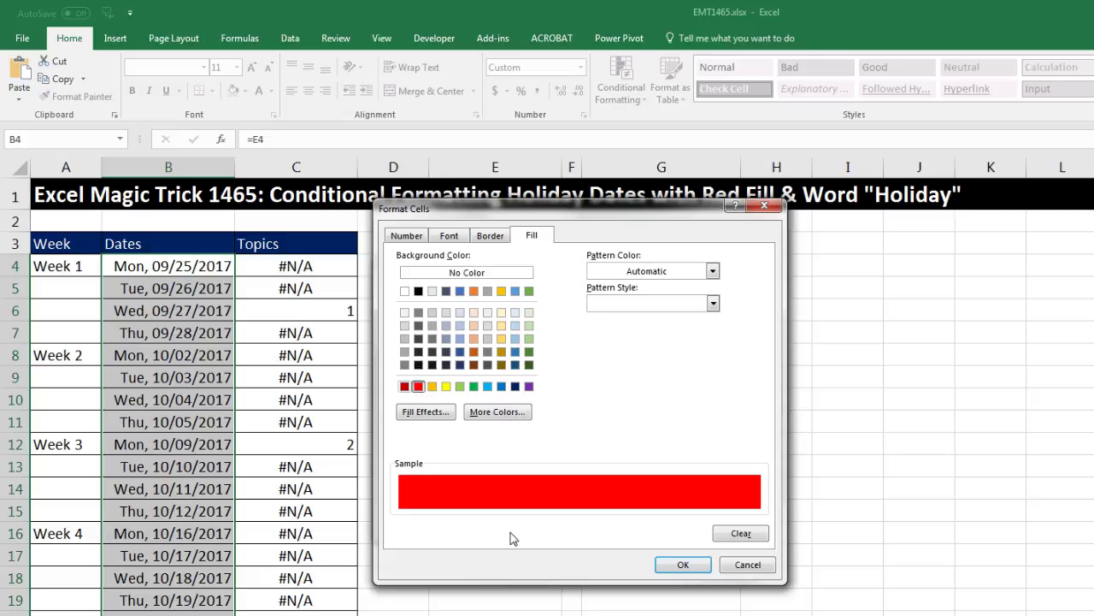
click(449, 236)
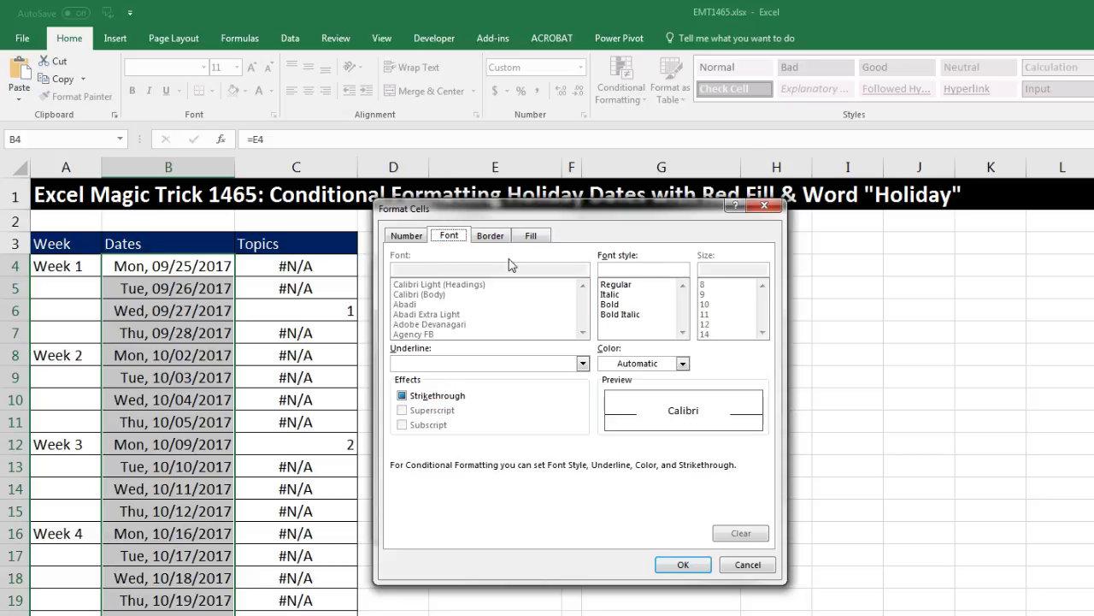
click(633, 364)
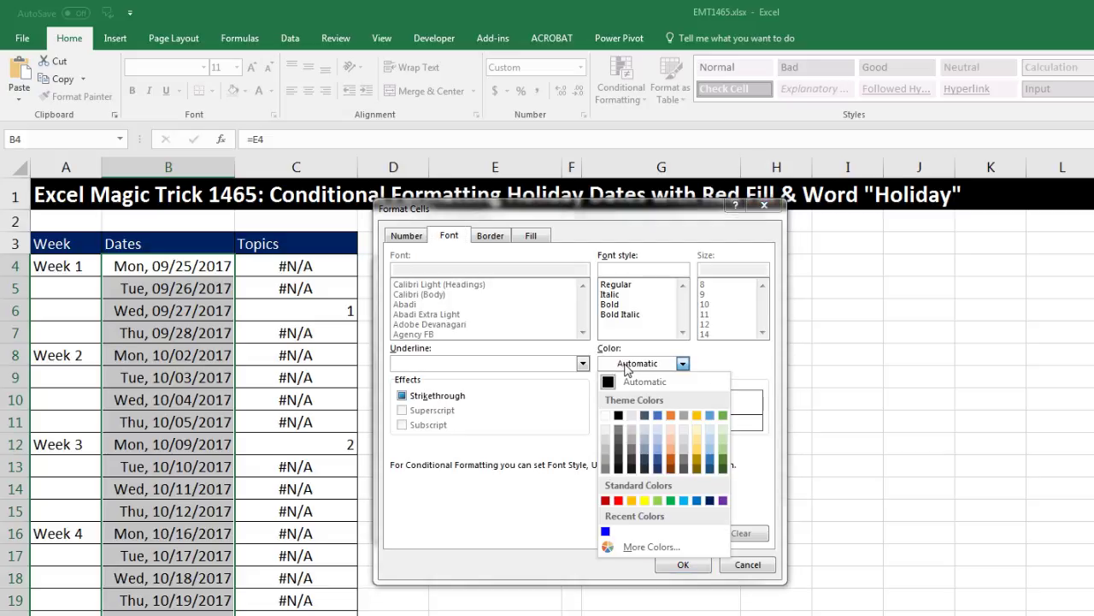
click(607, 417)
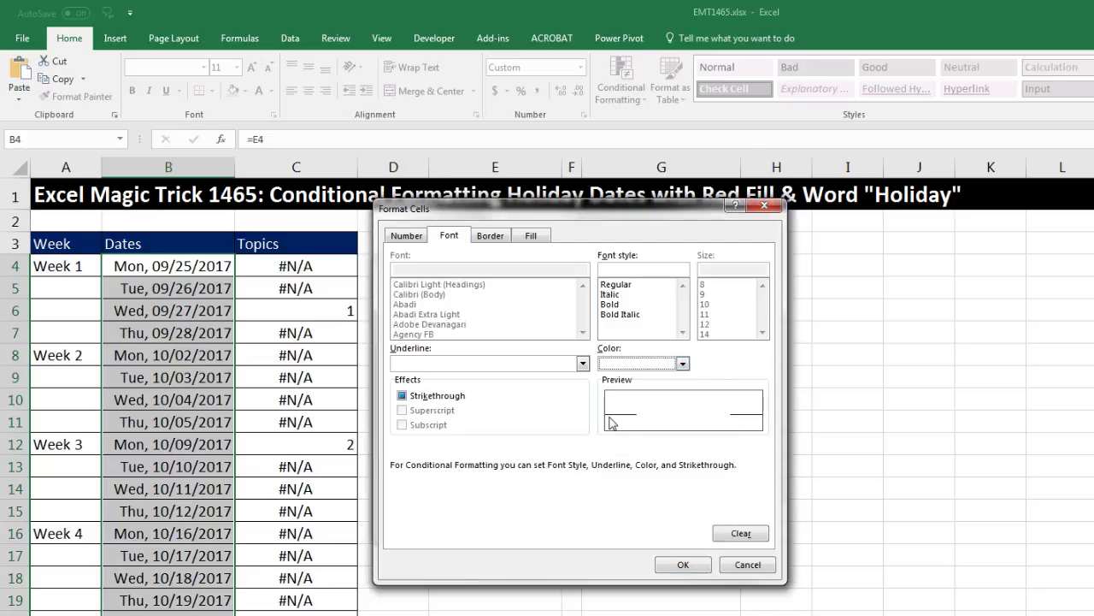
click(684, 565)
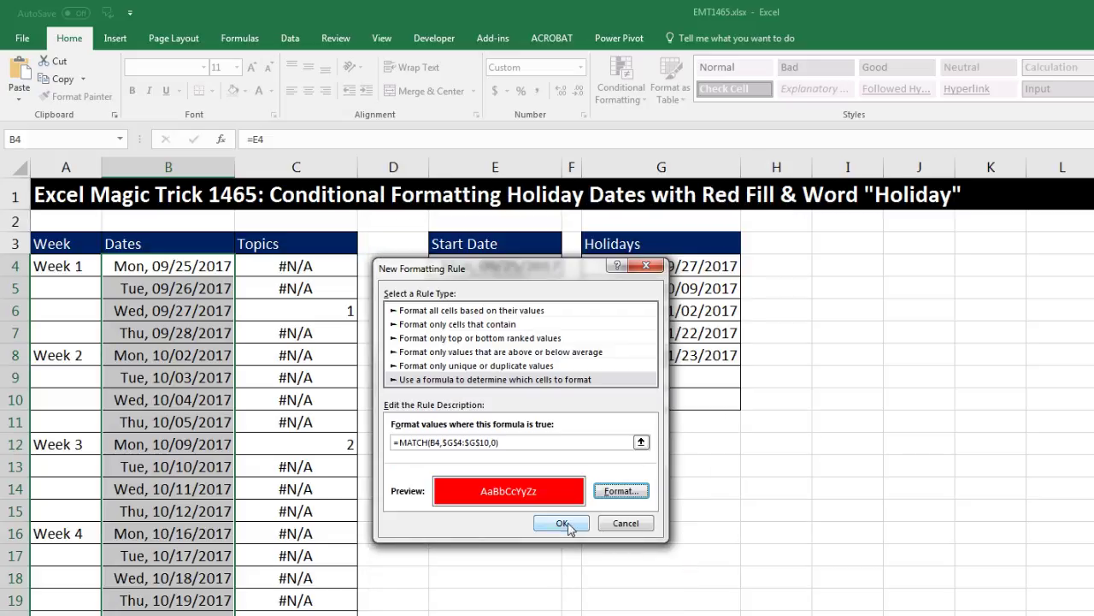
Step: Apply the new rule and scroll the dates to verify holidays like 09/27 and 11/22 are highlighted
click(563, 522)
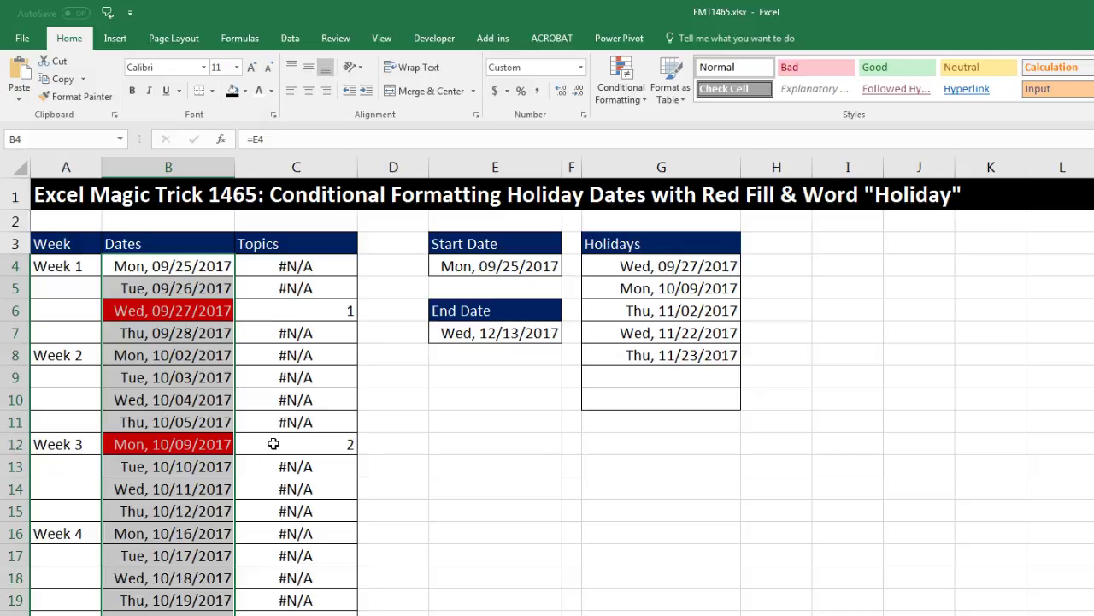
scroll(254, 411, down, 6)
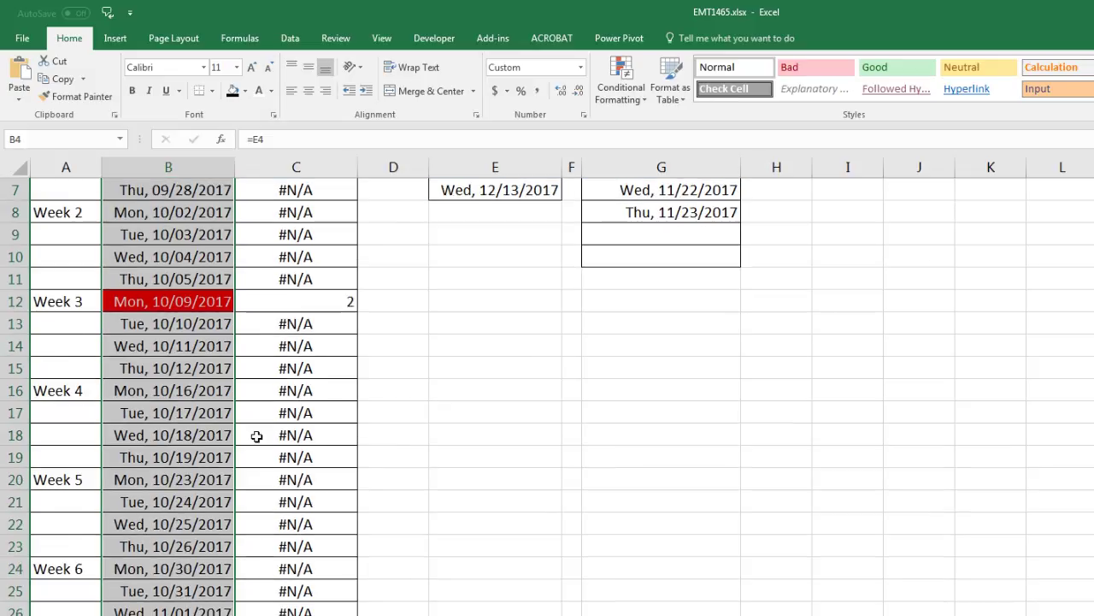
scroll(250, 466, down, 5)
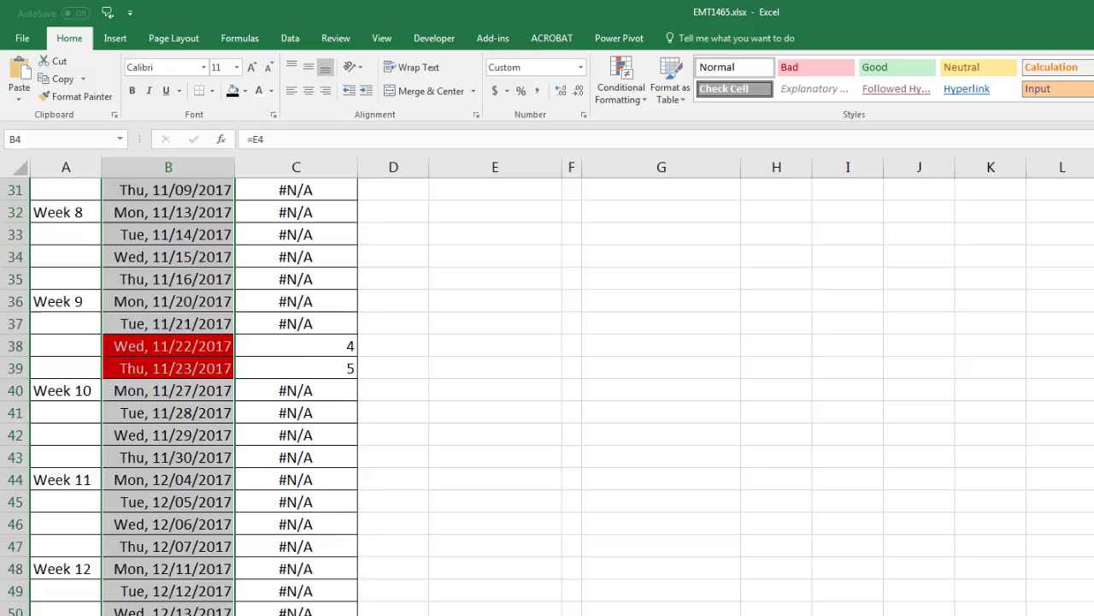
scroll(250, 466, up, 11)
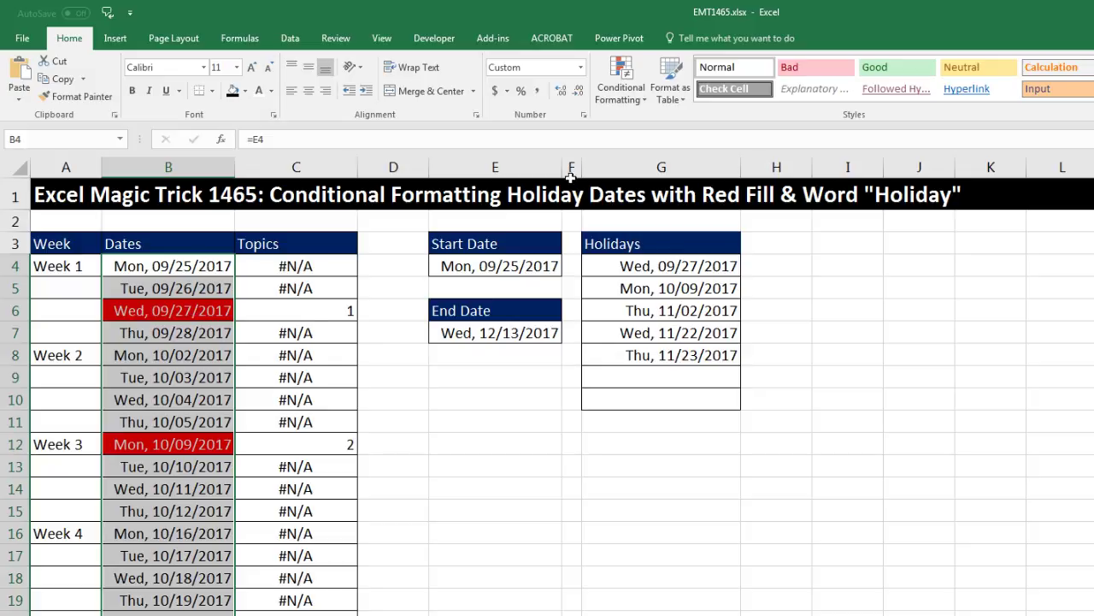
Step: Open the Conditional Formatting Rules Manager and close it unchanged
click(645, 101)
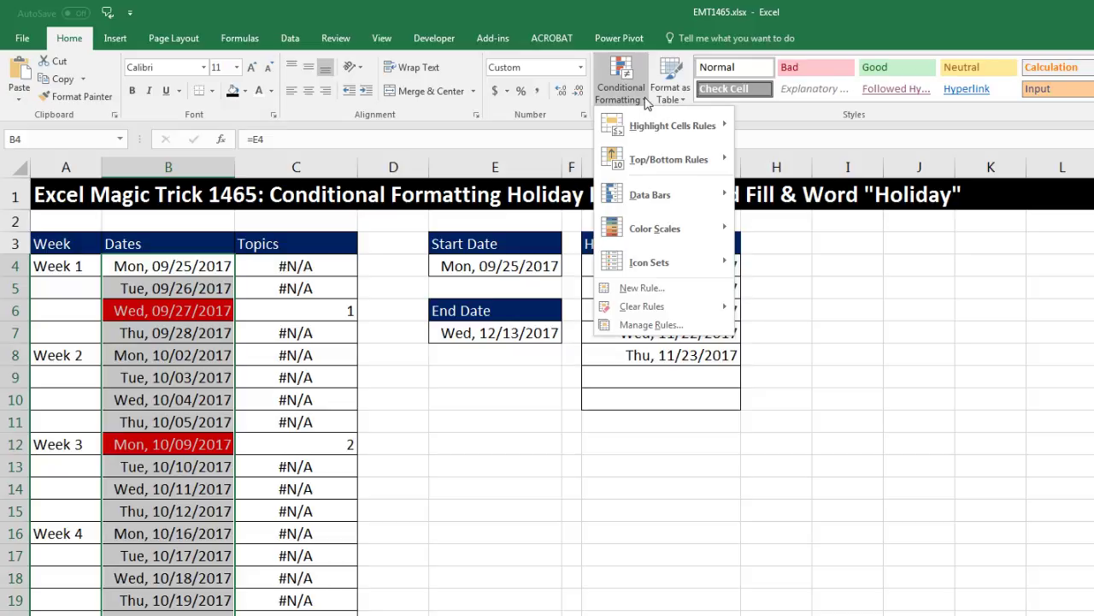
click(645, 326)
drag(589, 301, 652, 314)
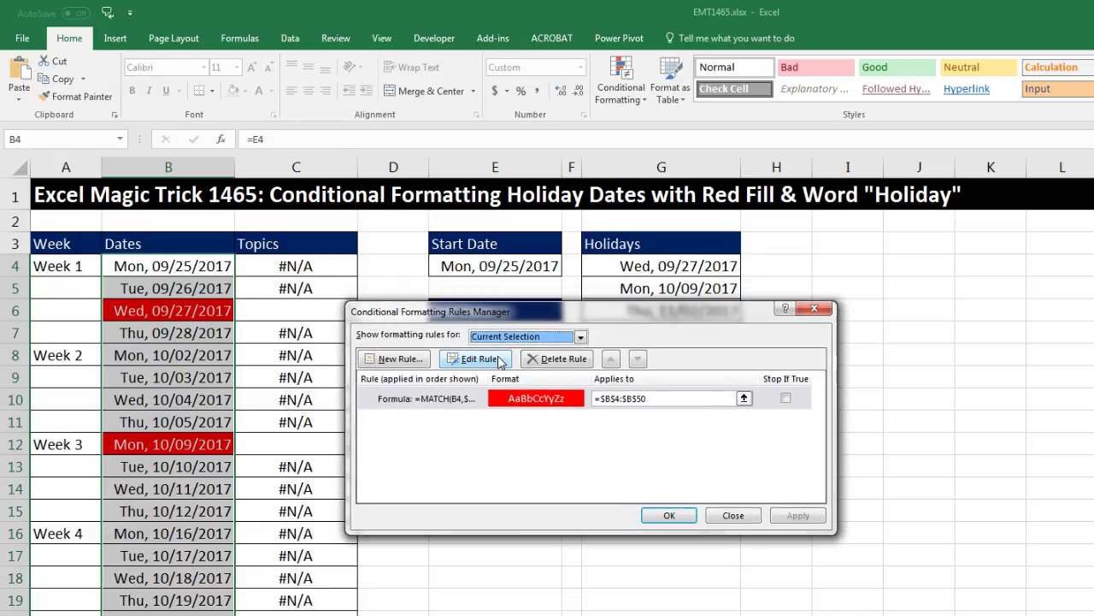
key(Return)
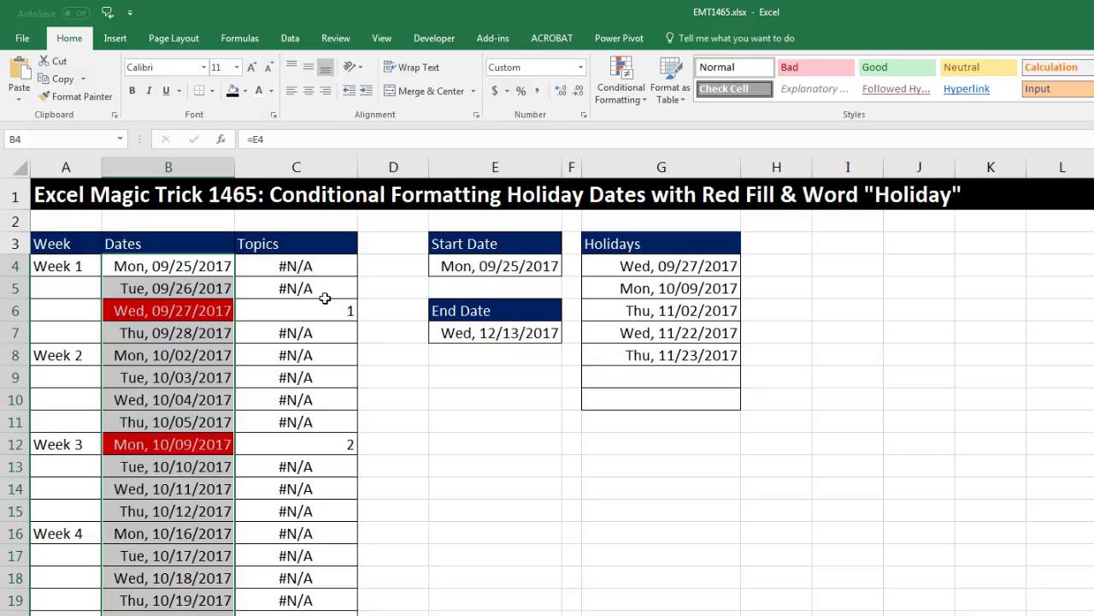
Step: Reopen the Rules Manager with Alt, O, D and edit the holiday rule's format
key(alt)
key(o)
key(d)
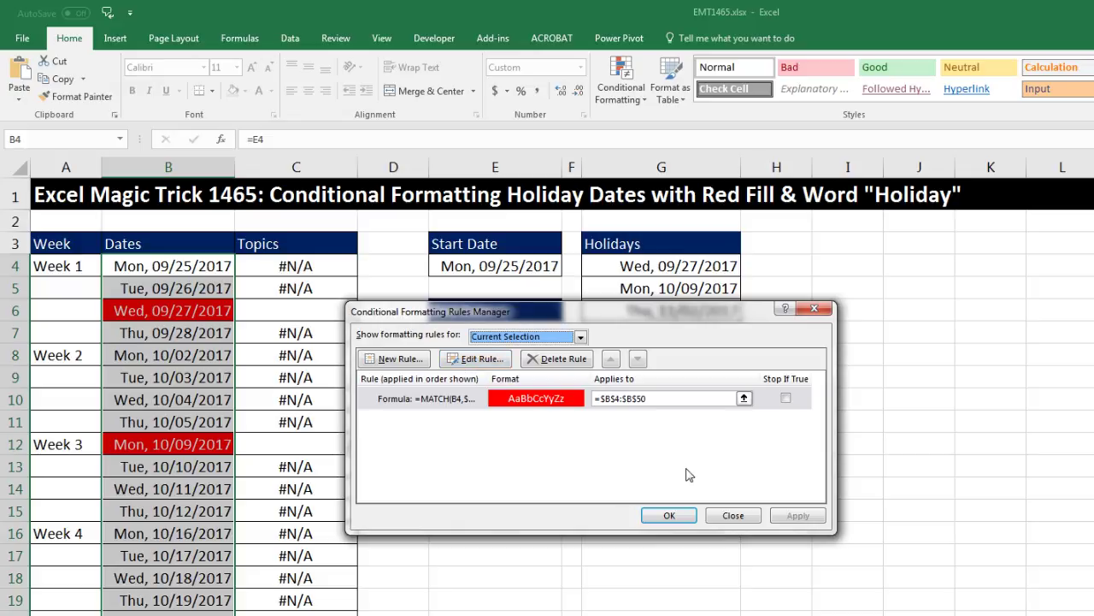
key(alt+e)
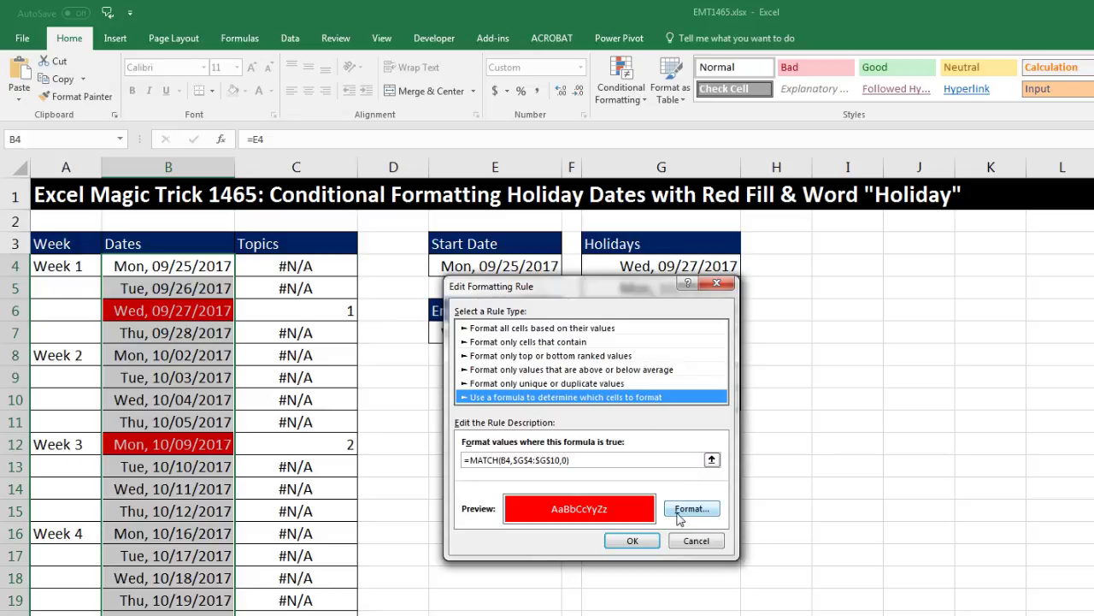
key(alt+f)
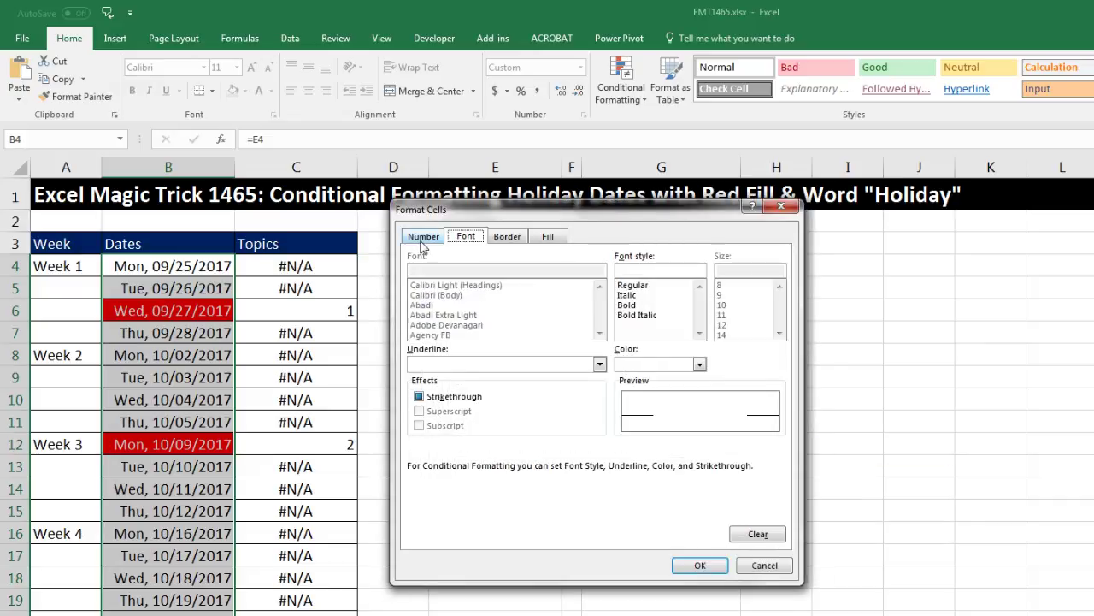
Step: Replace the rule's Custom number format code with "Holiday"
click(422, 237)
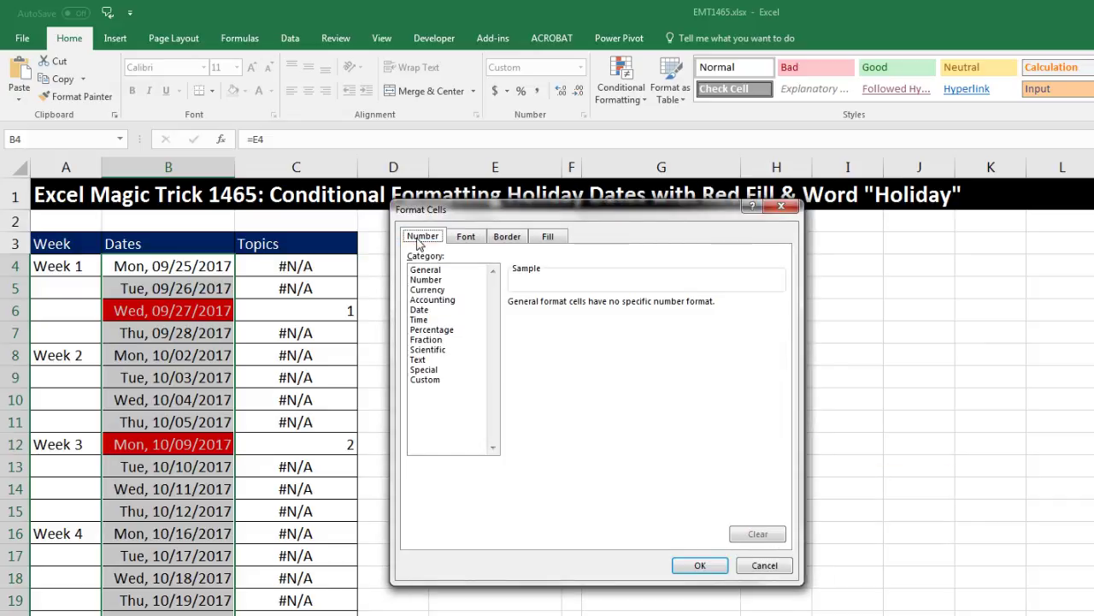
click(425, 280)
key(Down)
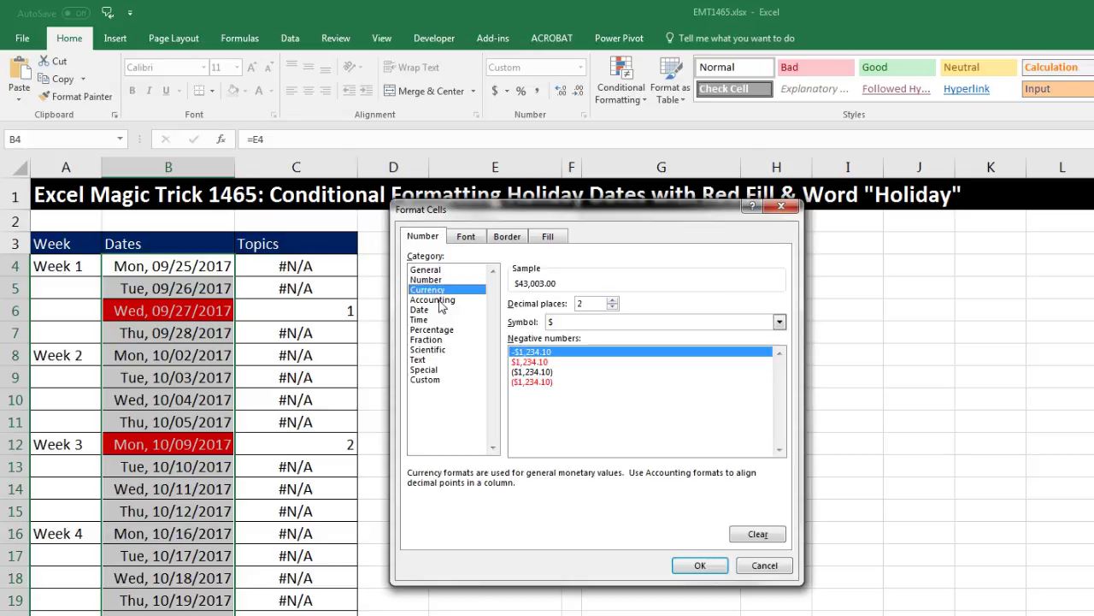
key(Down)
key(Down)
key(Down)
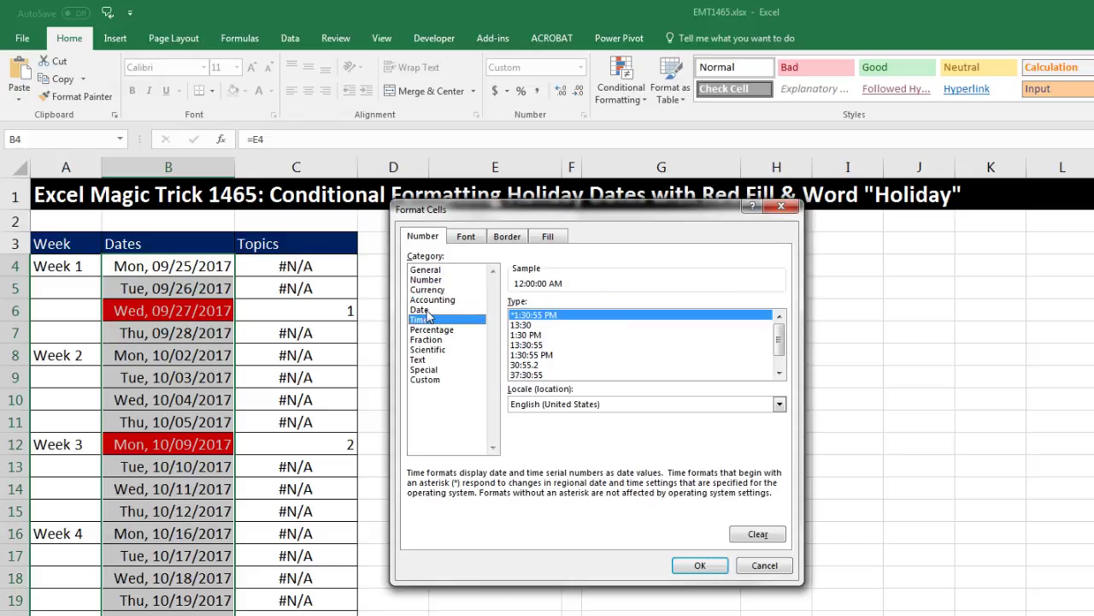
click(427, 380)
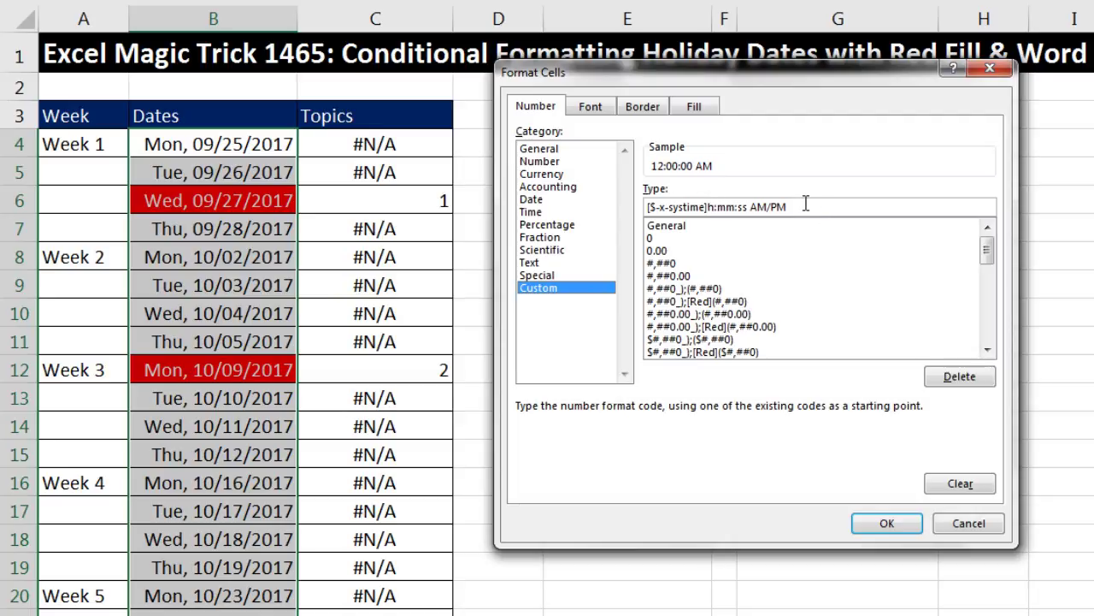
drag(805, 204, 634, 210)
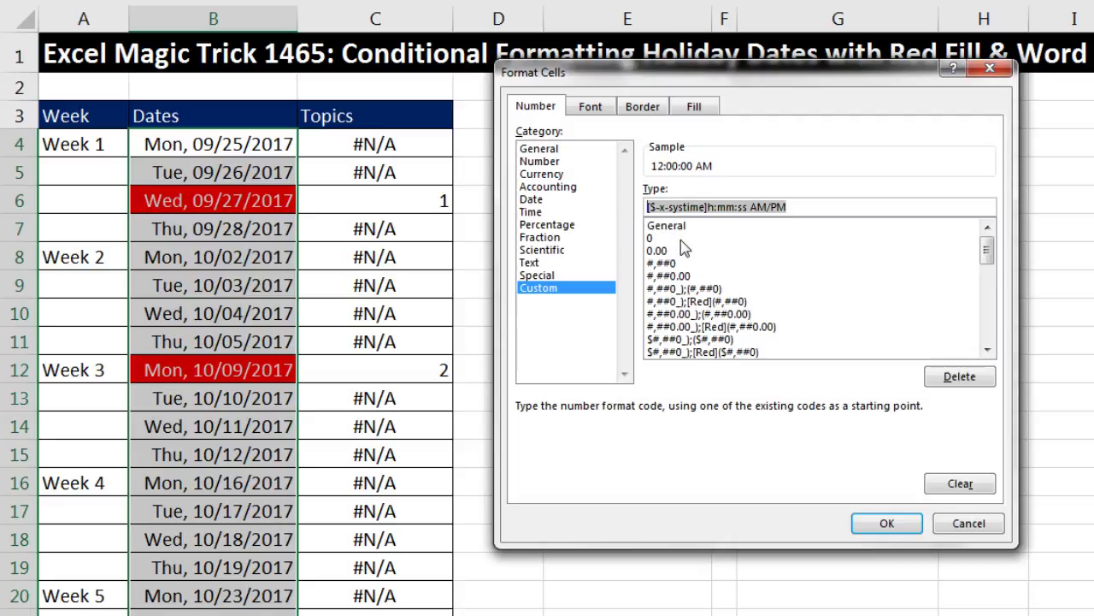
key(Delete)
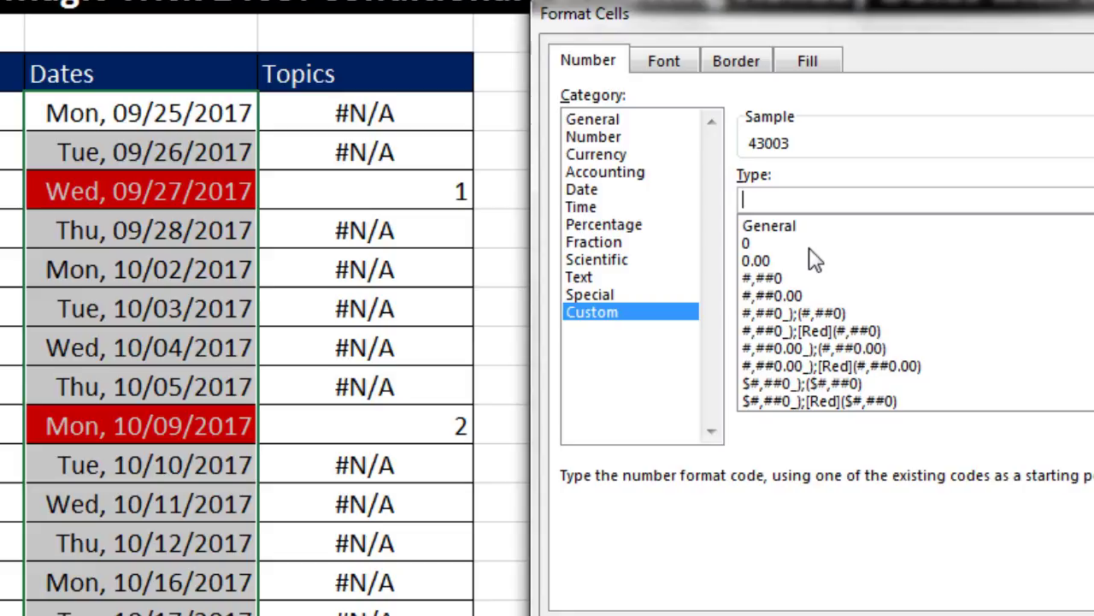
text("Hol)
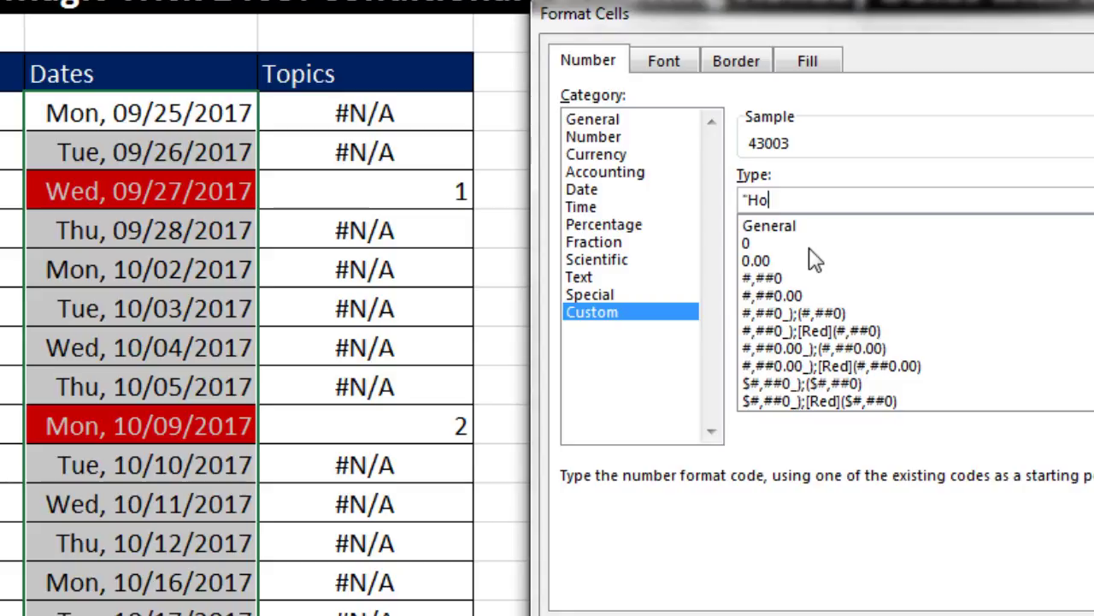
text(iday")
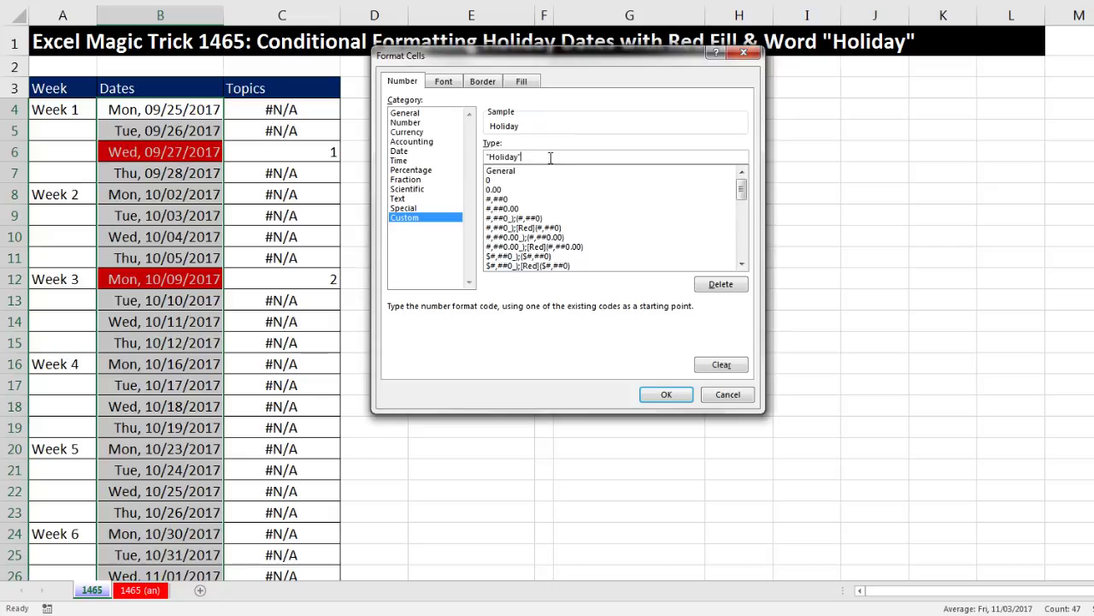
Step: Review the Border, Font and Fill tabs, confirming the red fill remains
click(492, 83)
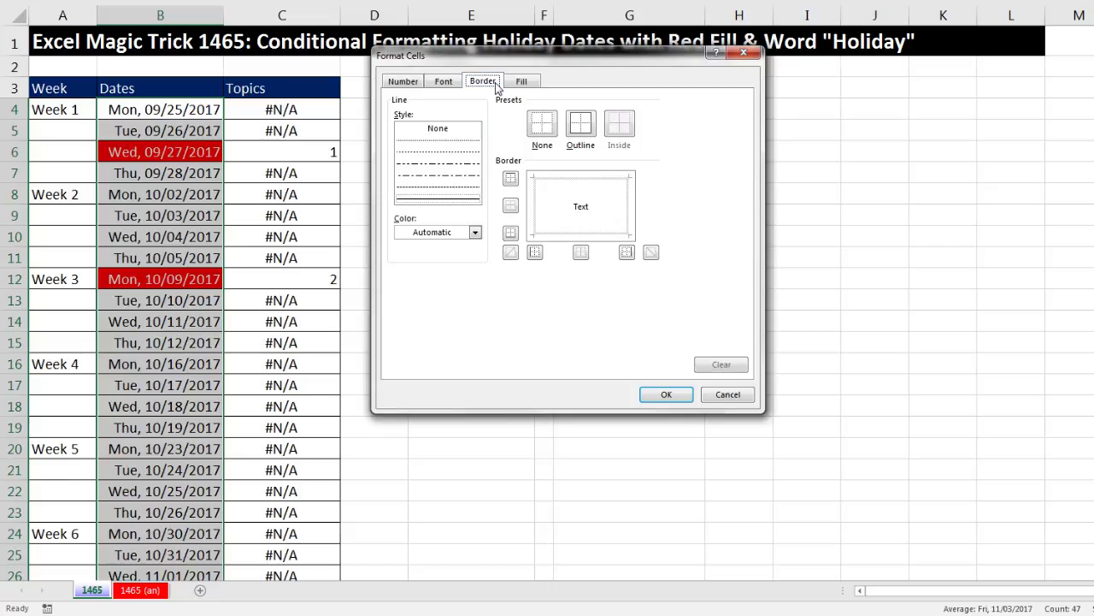
click(442, 83)
click(528, 83)
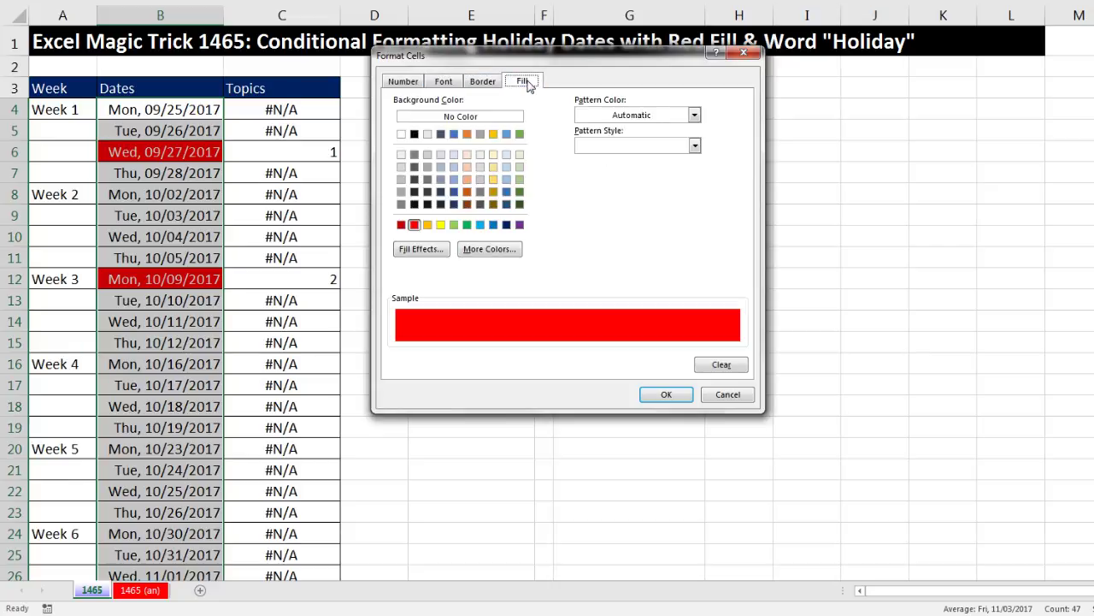
Step: Confirm all dialogs so the Holiday format applies to the schedule dates
click(660, 394)
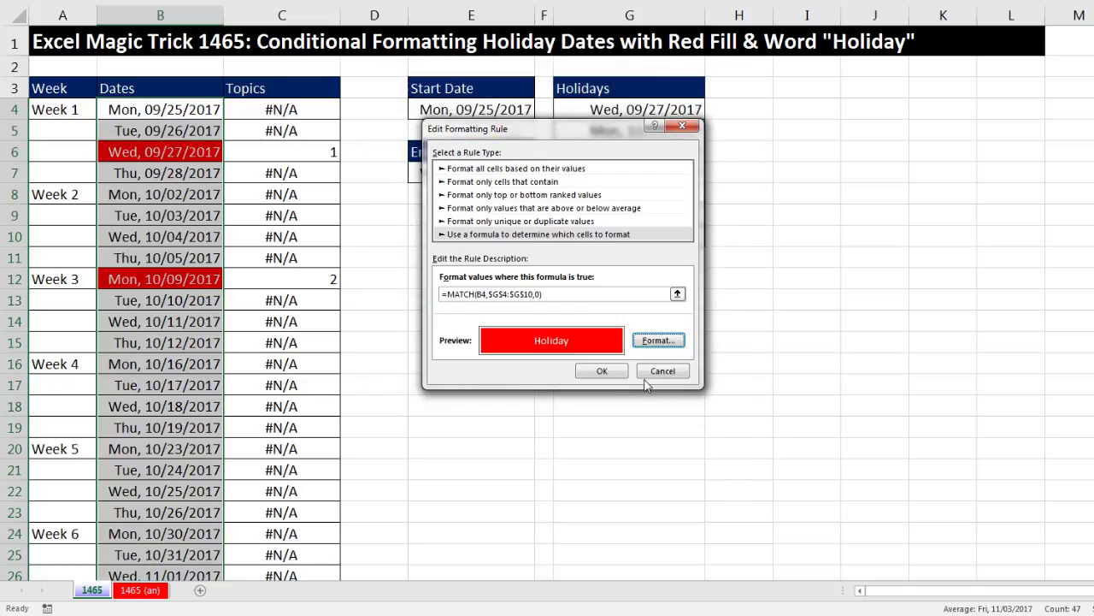
click(592, 369)
click(637, 346)
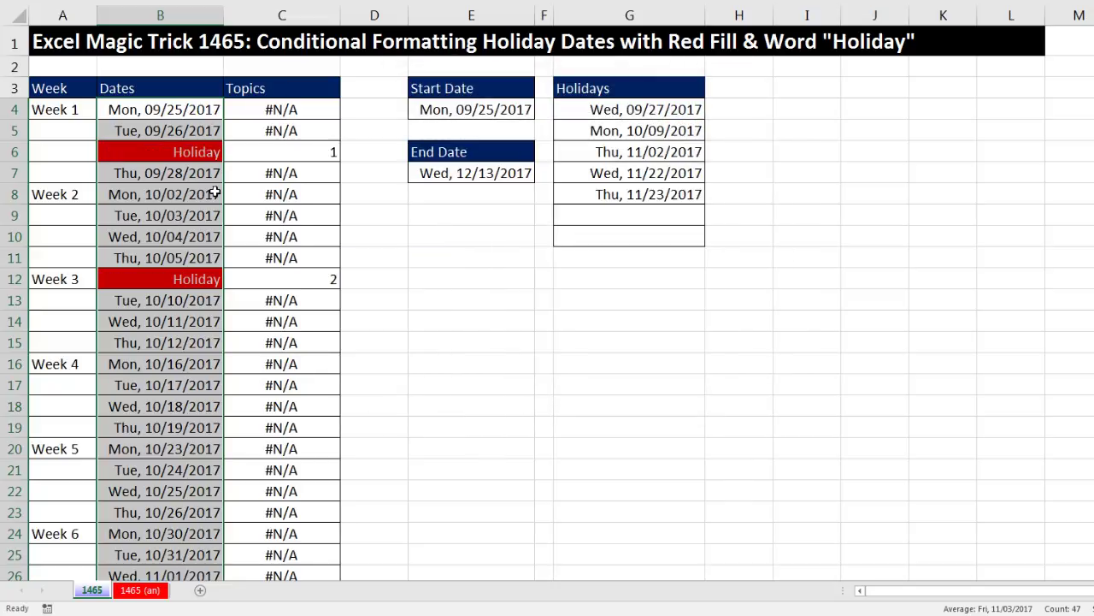
Step: Test the rule by adding 9/28 below the holiday list and clearing G4, undoing each
click(629, 207)
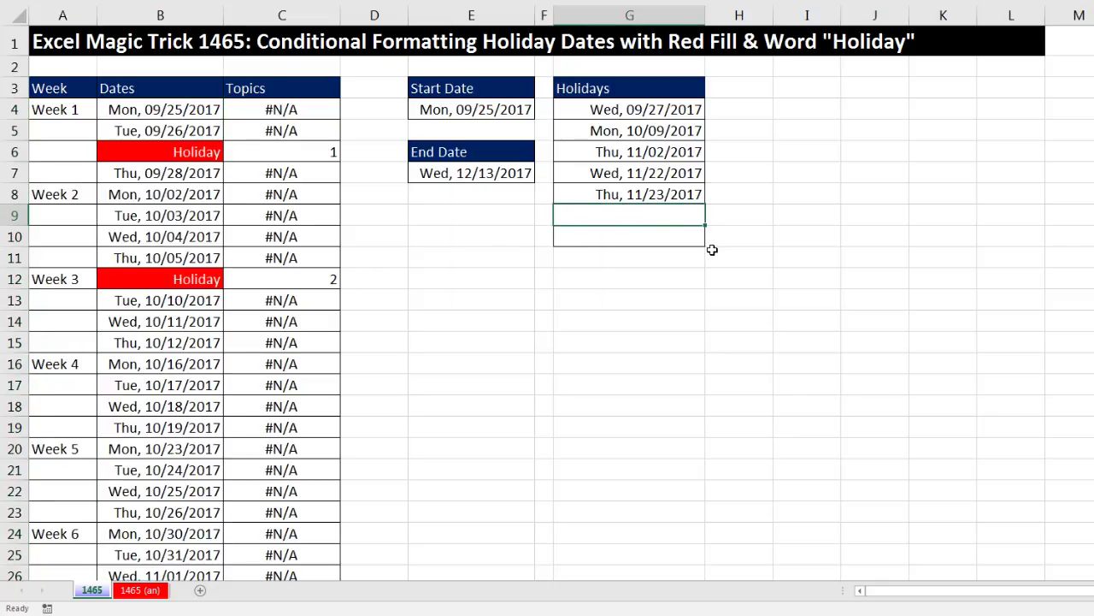
text(9/28)
key(Return)
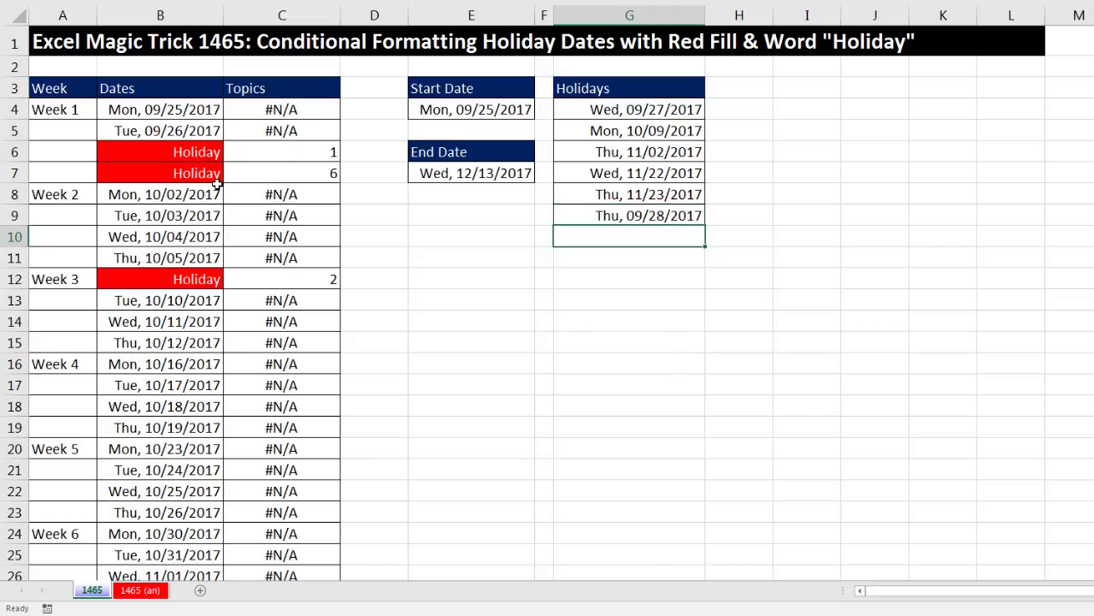
key(ctrl+z)
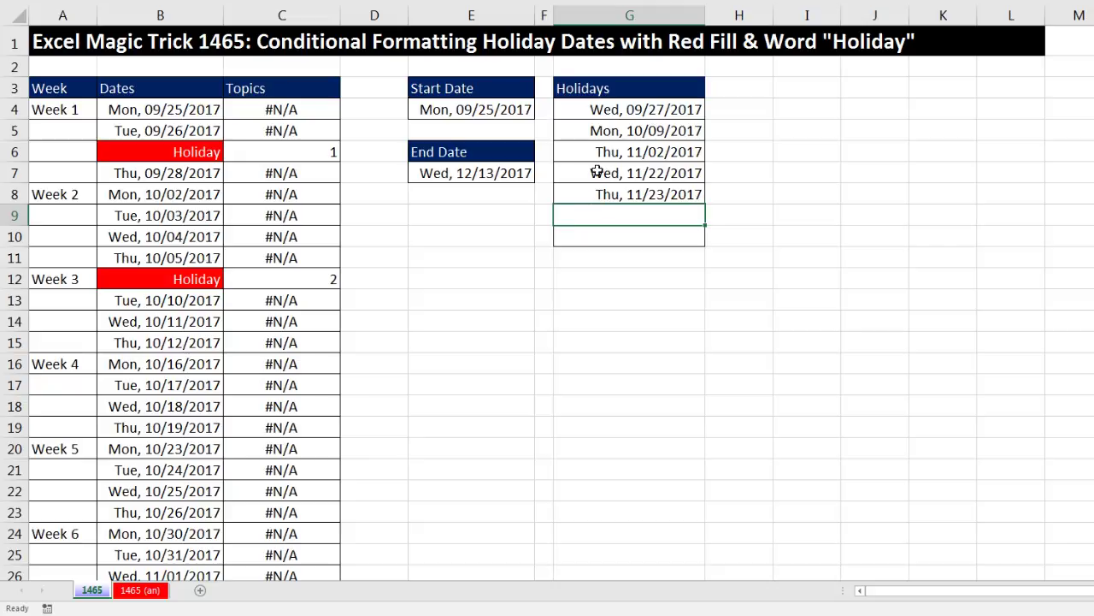
click(660, 112)
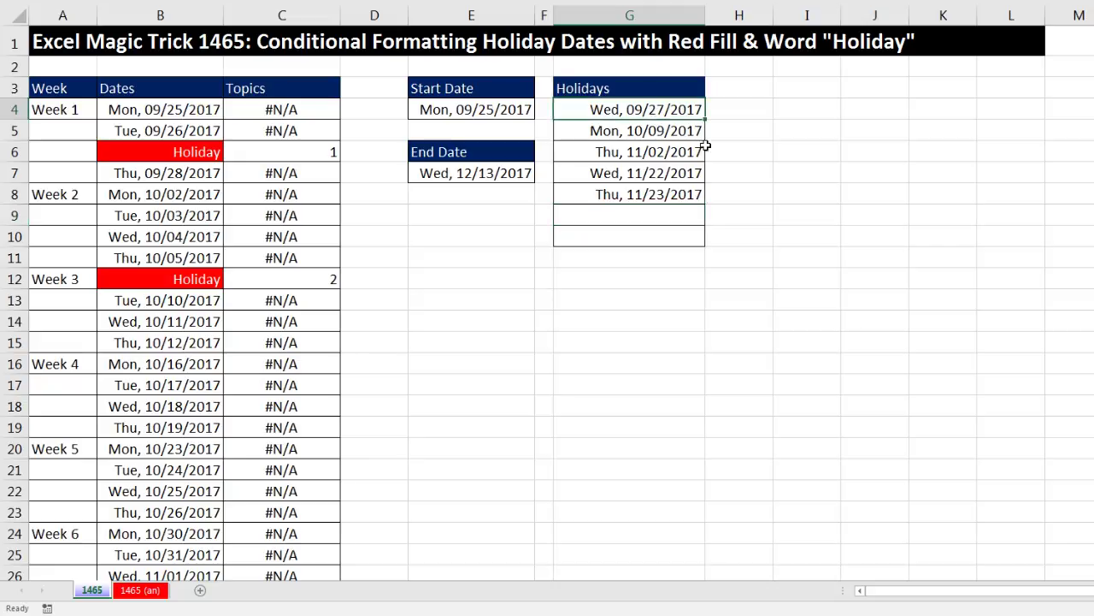
key(Delete)
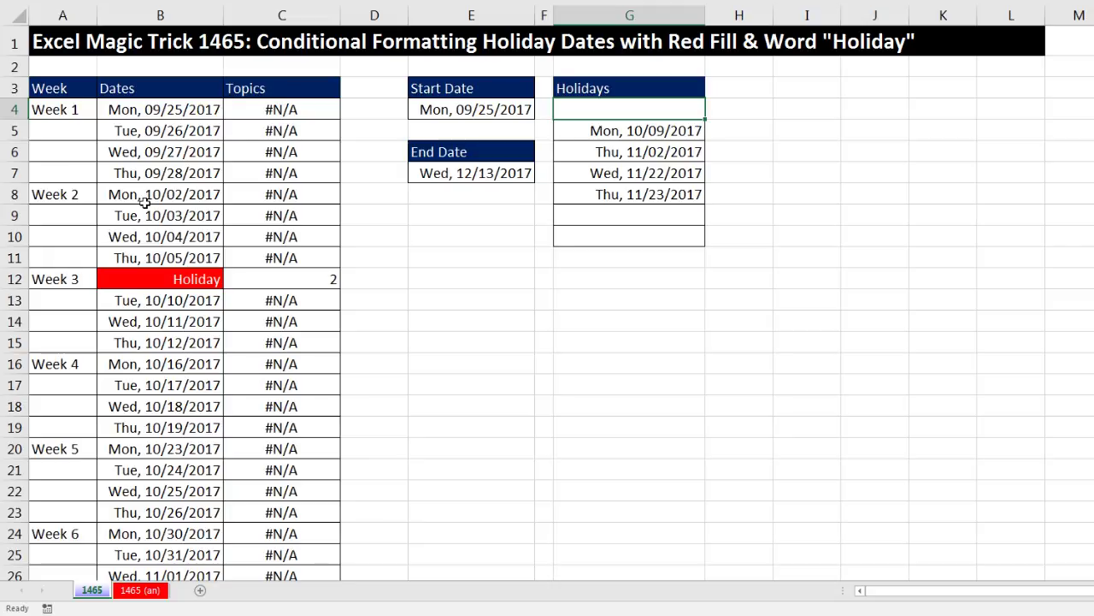
key(ctrl+z)
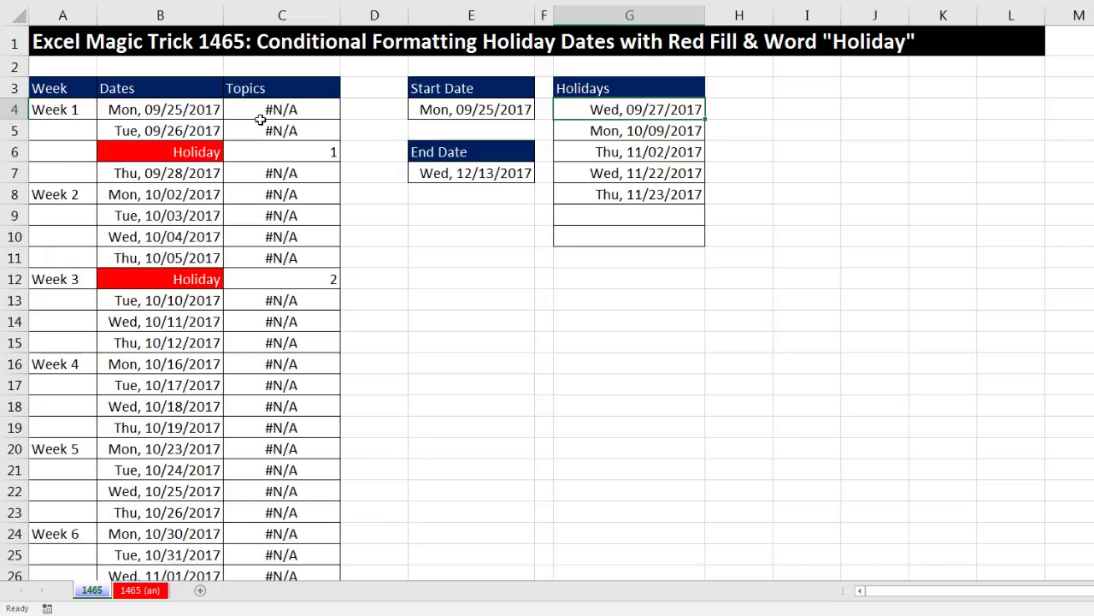
click(284, 113)
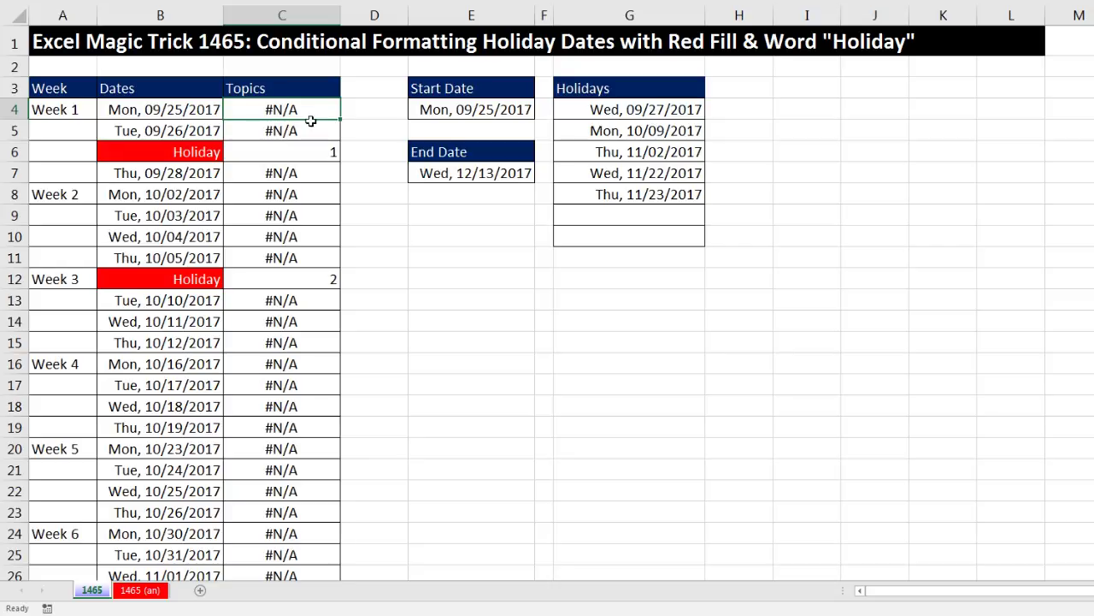
key(ctrl+shift+Down)
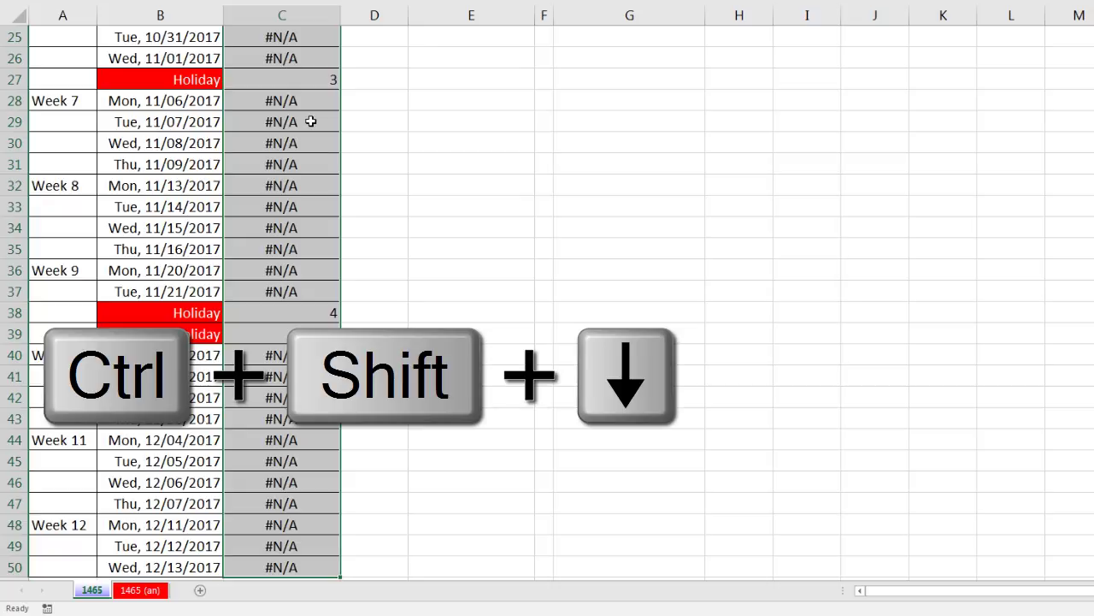
key(Delete)
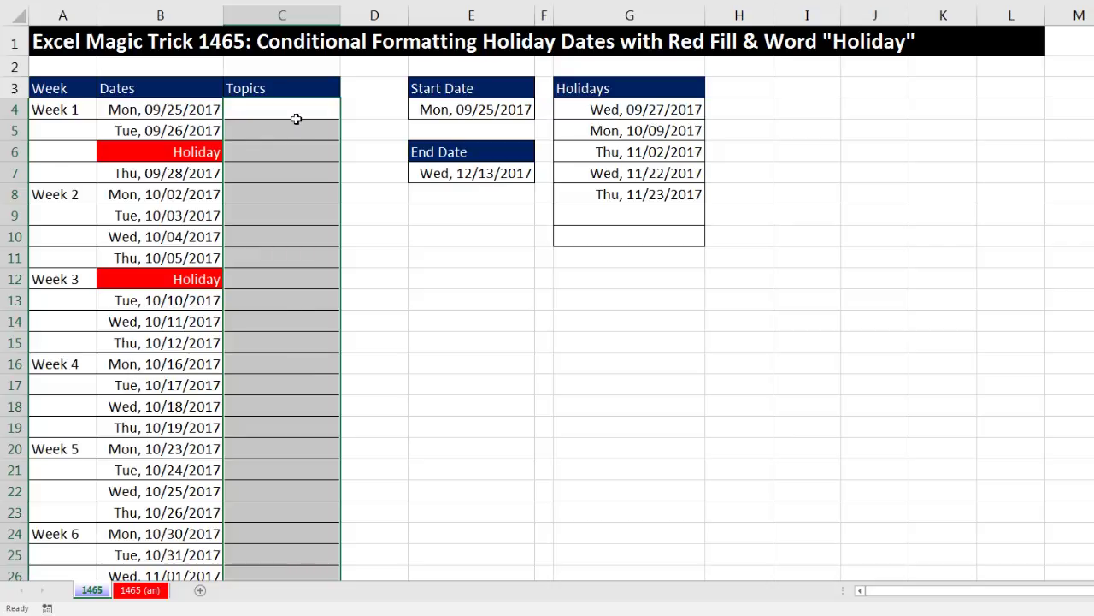
key(ctrl+z)
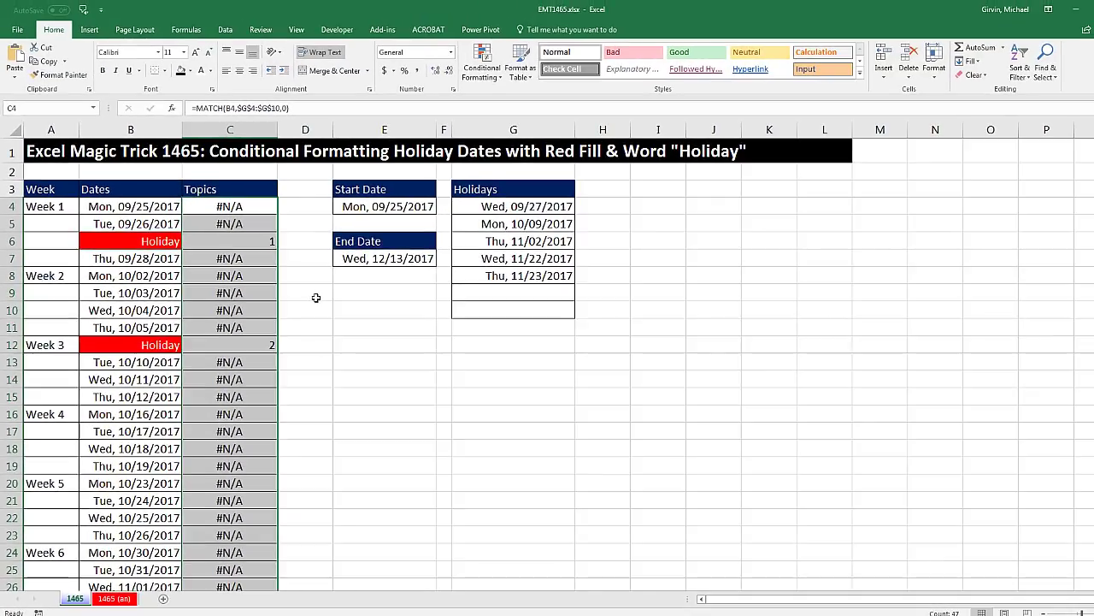
click(236, 208)
key(F2)
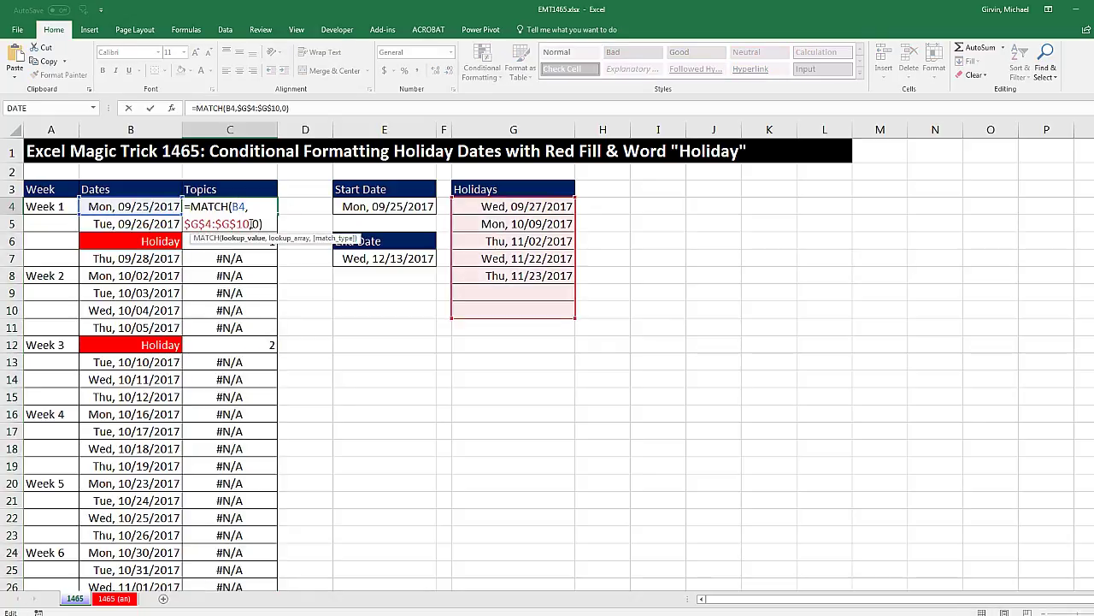
key(Escape)
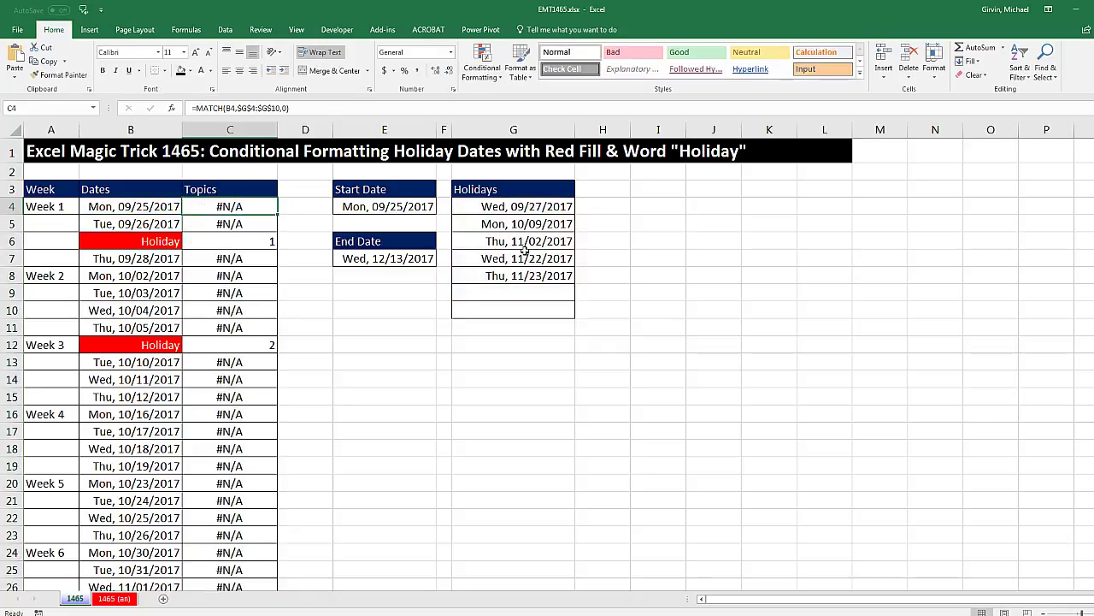